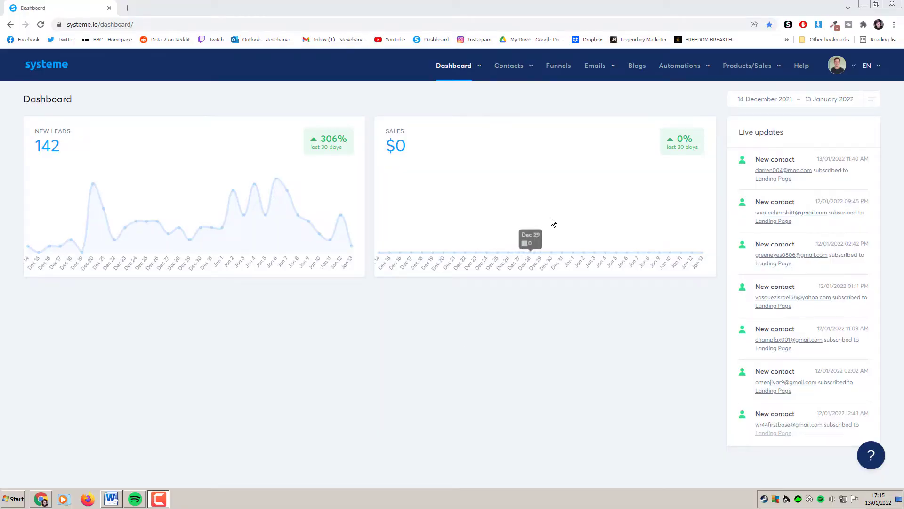
- Create an email campaign named "Tutorial Campaign", leaving the description empty
mouse_move(595, 71)
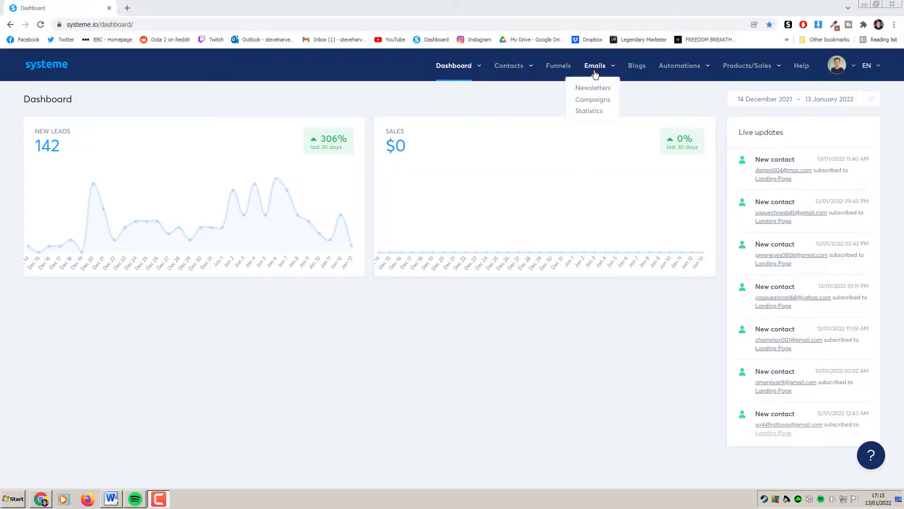
click(600, 101)
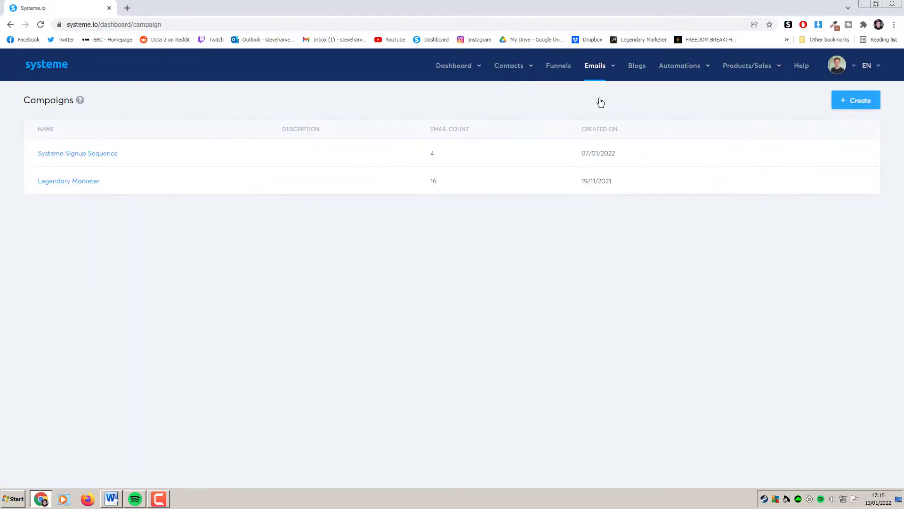
click(853, 105)
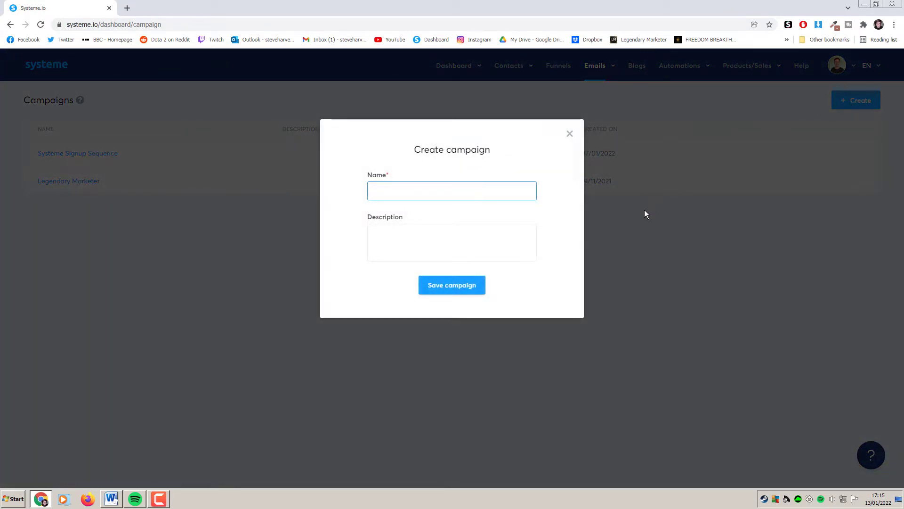
text(Tutorial Campaign)
click(447, 242)
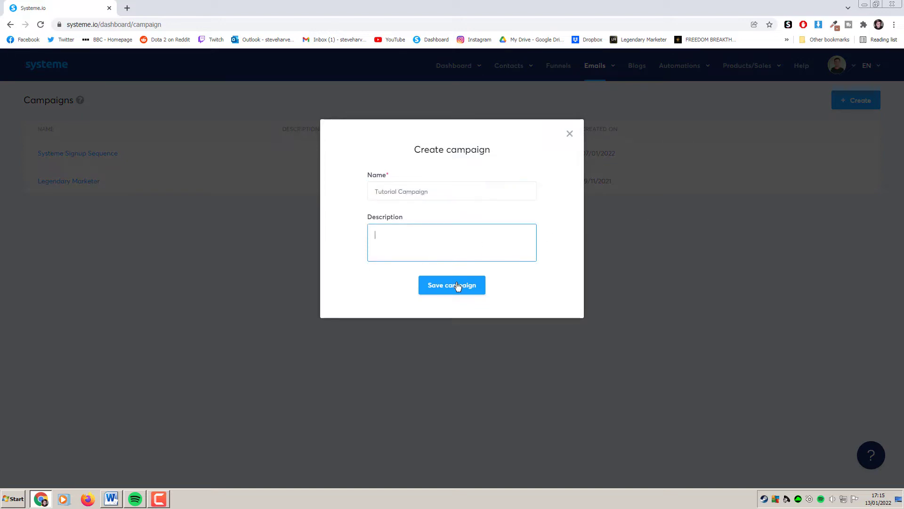
click(457, 285)
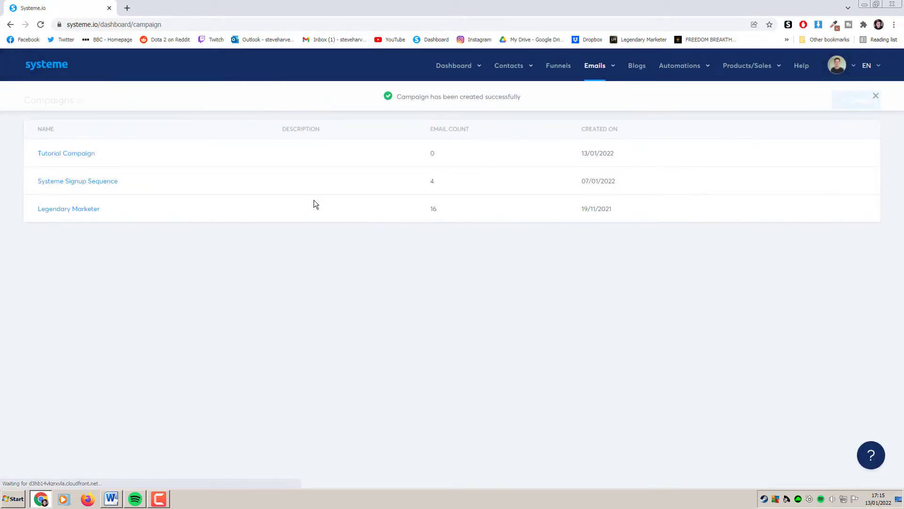
- Add an email to Tutorial Campaign with the subject "Hello and welcome", using the visual editor and the "Answered: your most burning questions" template
click(82, 155)
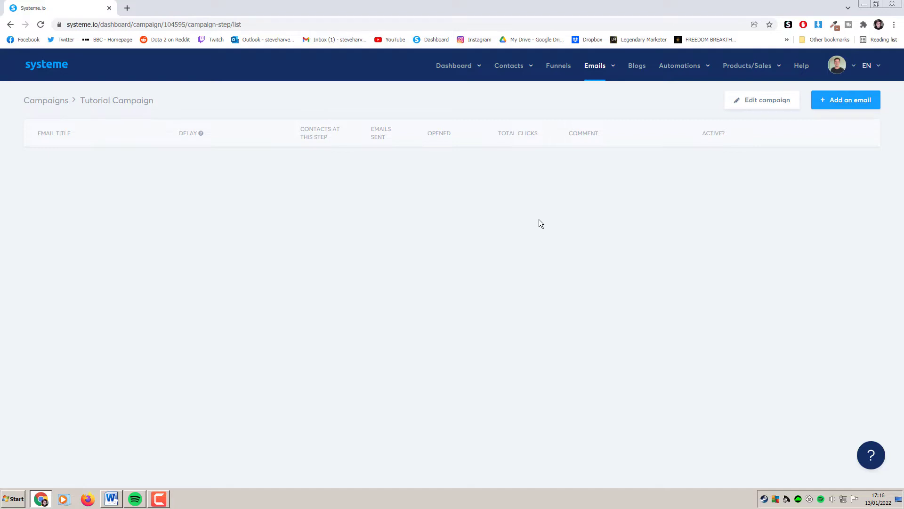
click(855, 110)
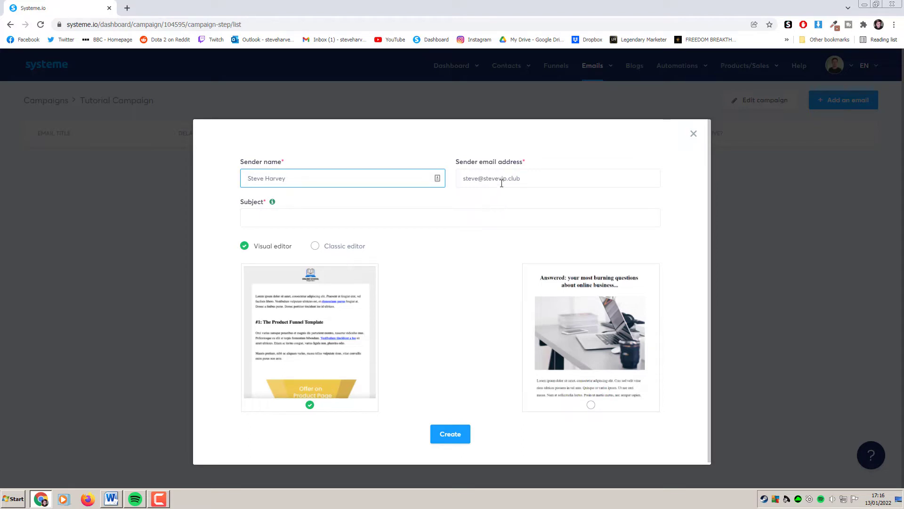
click(259, 217)
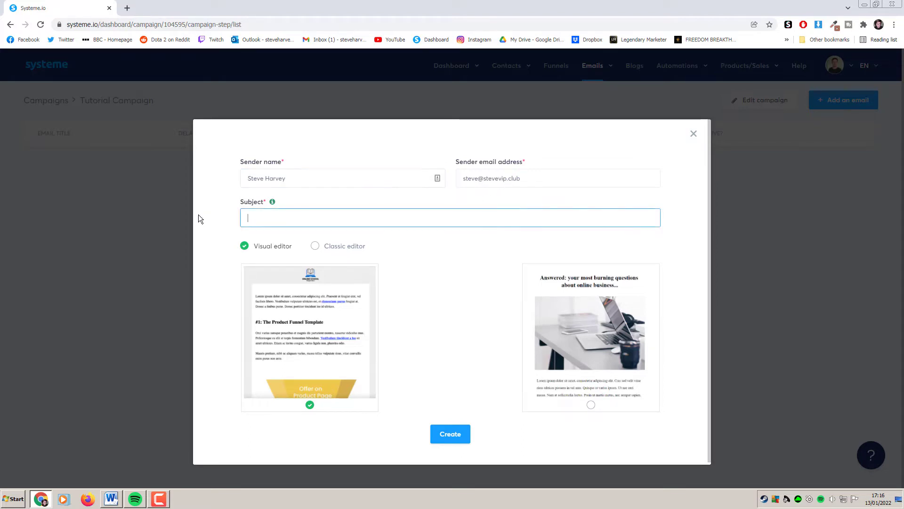
text(Hello and welcome)
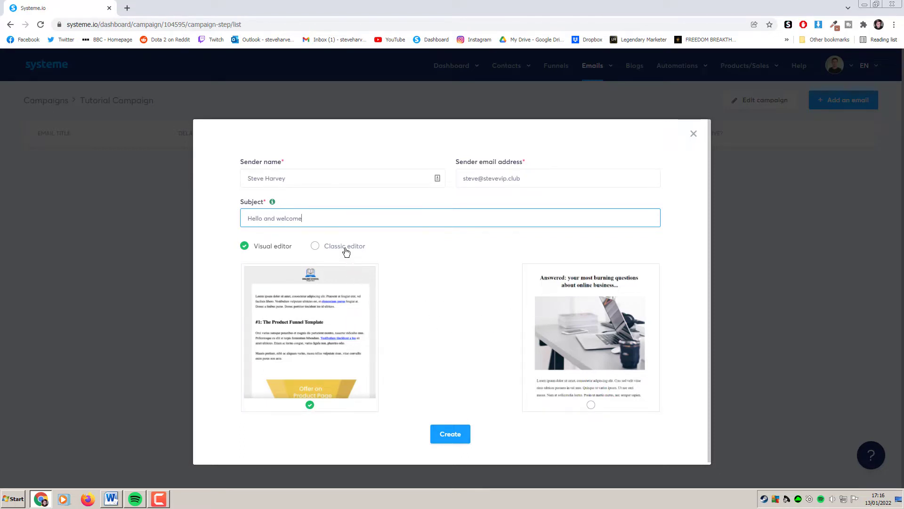
click(591, 406)
click(451, 433)
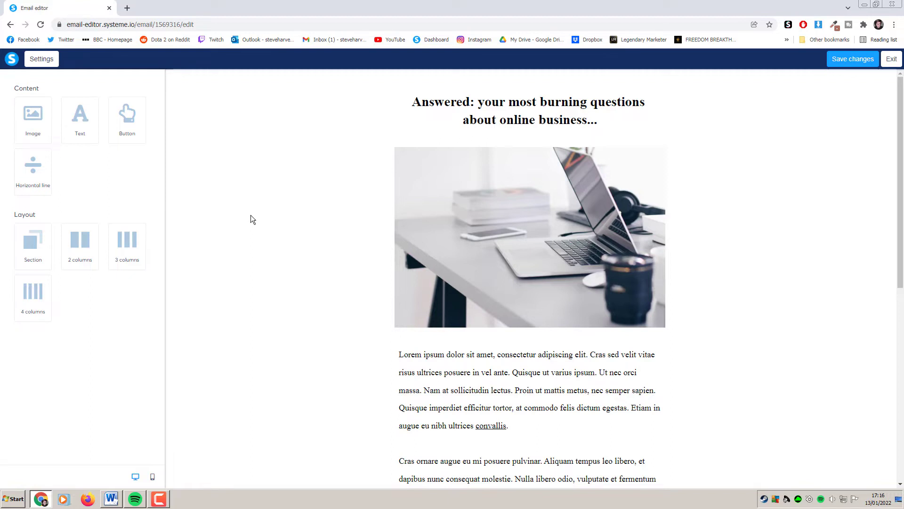
- Delete the "Answered: your most burning questions about online business..." heading and its empty section from the email
mouse_move(528, 127)
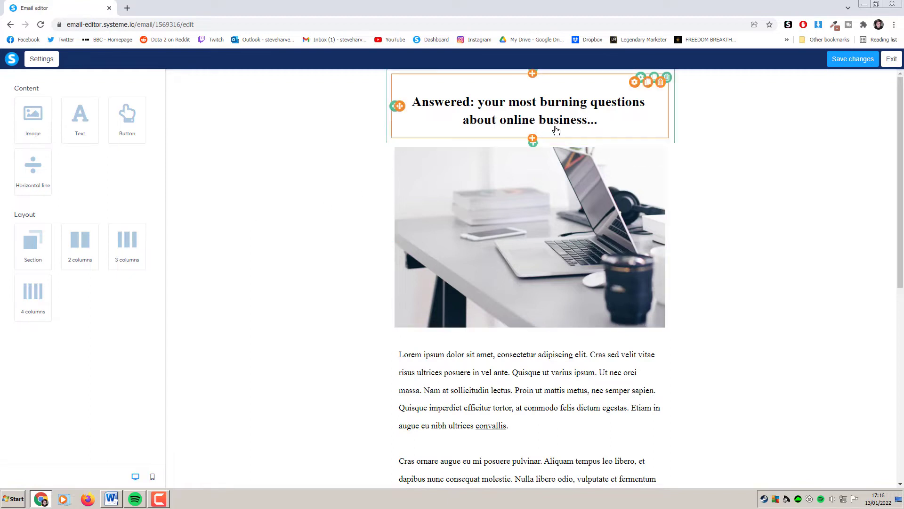
click(660, 86)
click(496, 74)
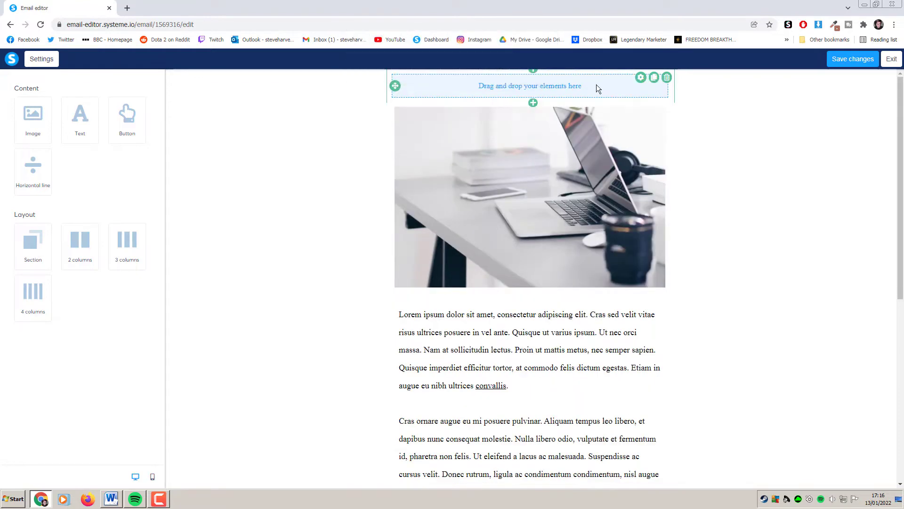
click(664, 81)
click(496, 74)
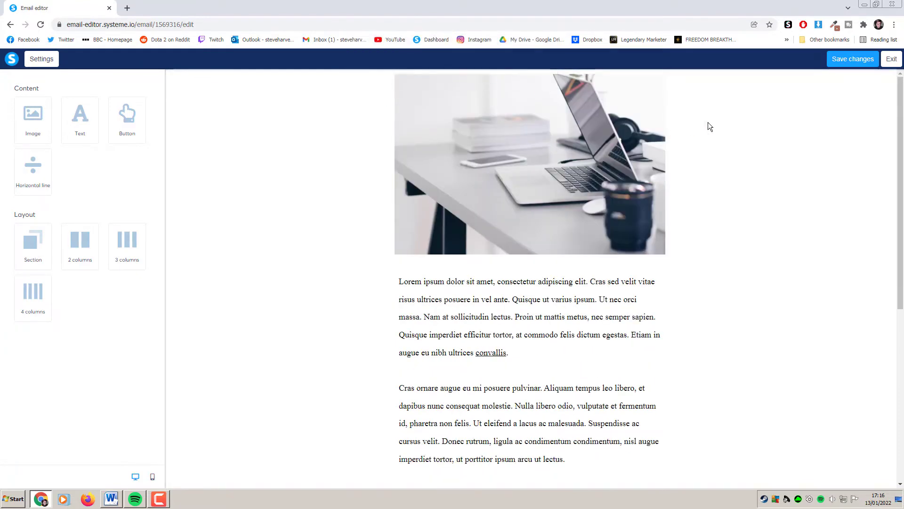
- Delete the laptop photo above the body text together with the empty section that held it
click(660, 82)
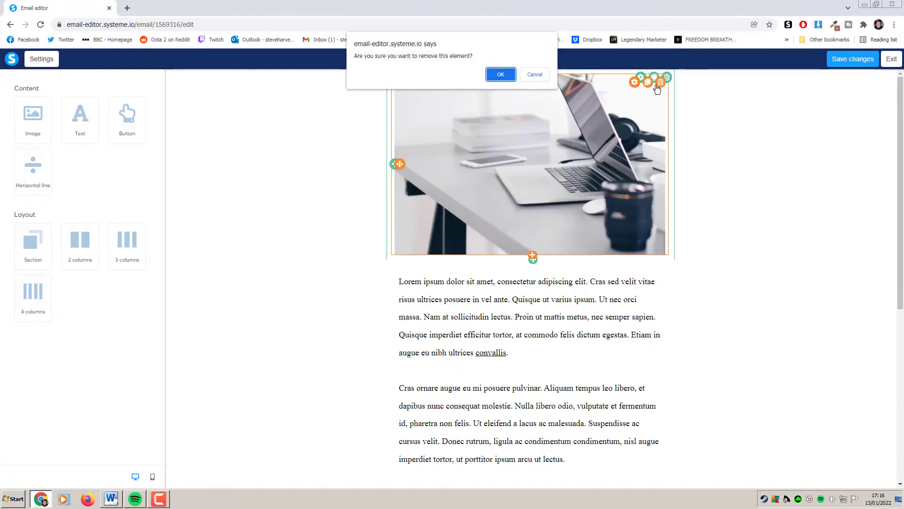
click(500, 75)
click(666, 80)
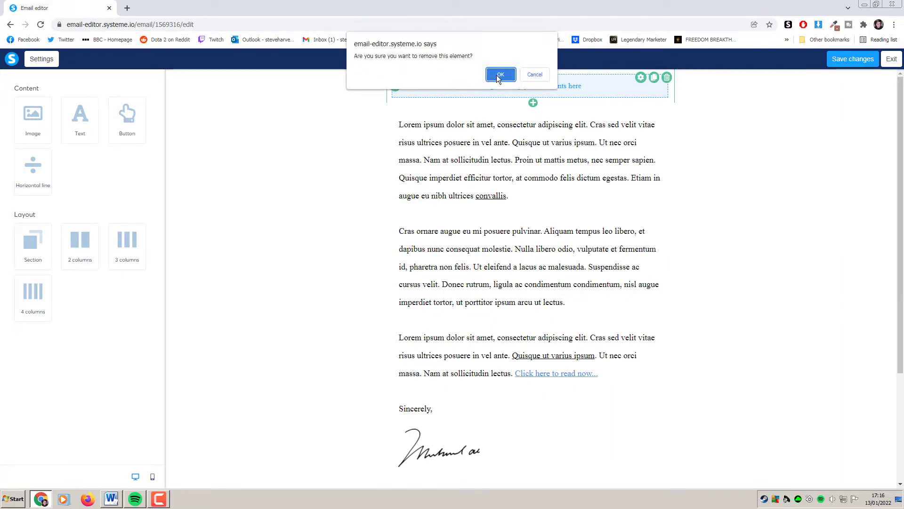
click(498, 75)
- Delete the handwritten signature image below "Sincerely," from the email
scroll(626, 215, down, 3)
scroll(610, 228, up, 1)
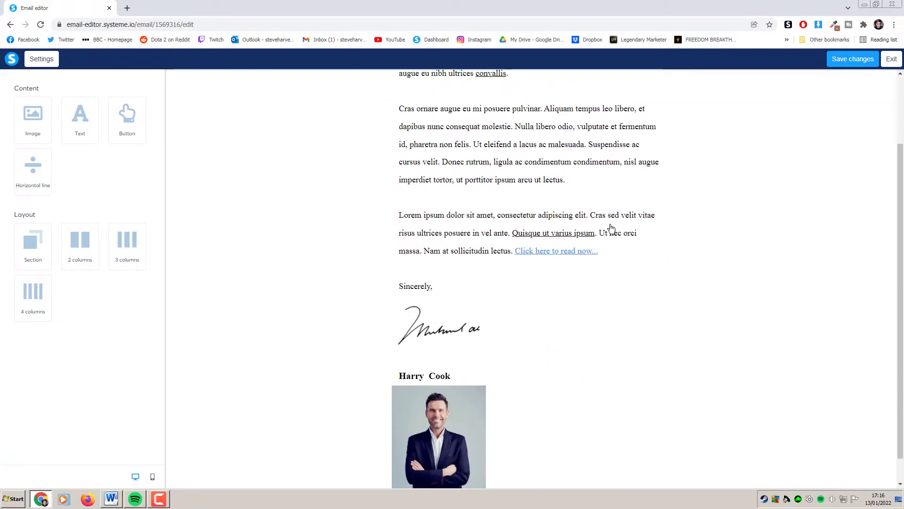
click(475, 342)
click(697, 324)
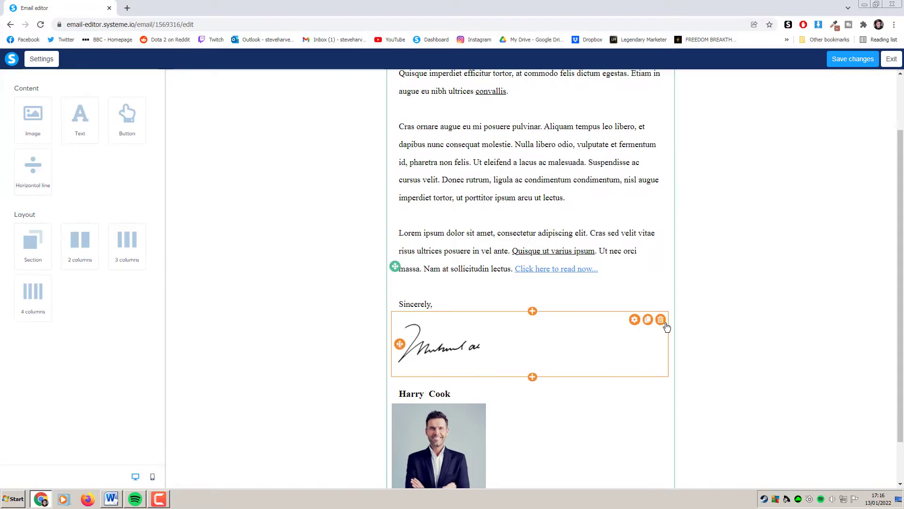
click(665, 319)
click(499, 75)
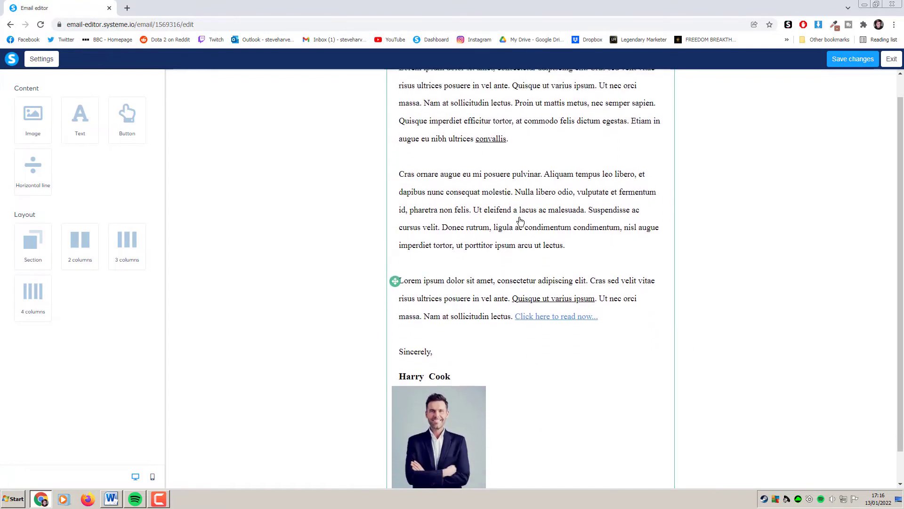
- Replace the bold placeholder name above the portrait with the sender's first name
click(460, 345)
drag(478, 347, 383, 348)
text(Steven)
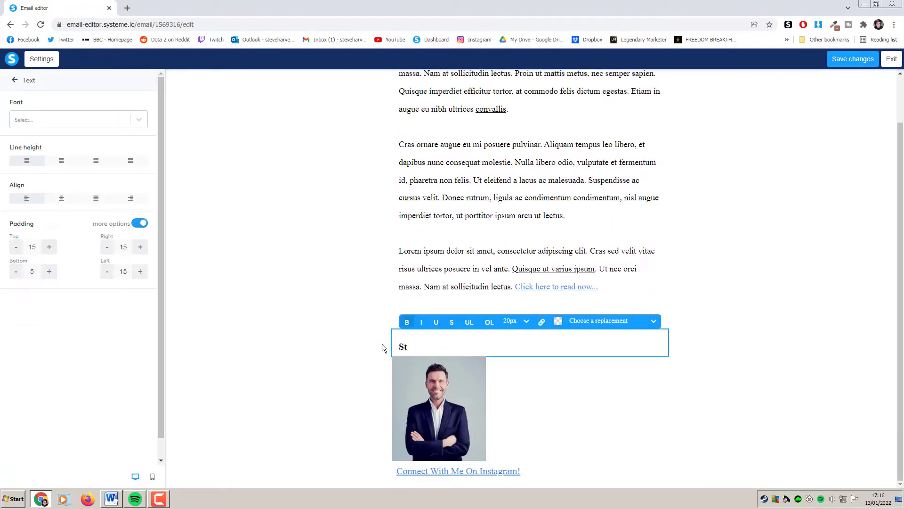
click(453, 397)
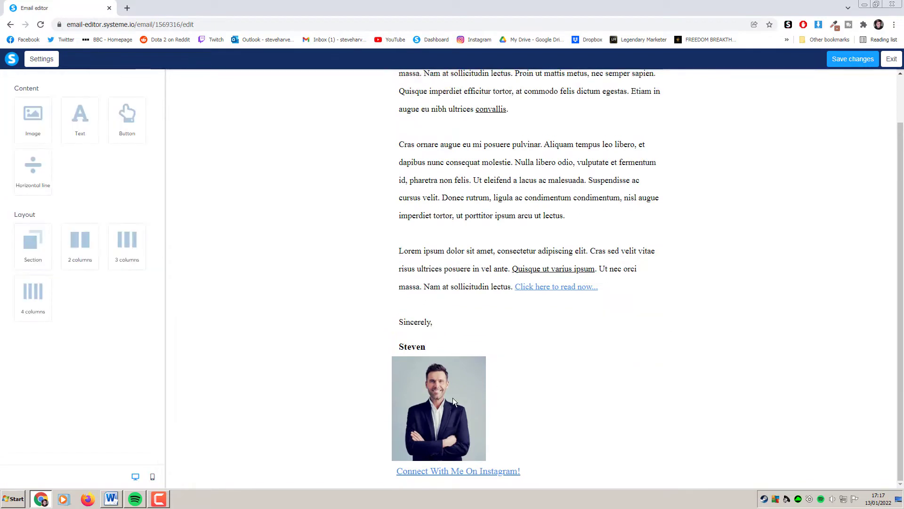
- Replace the placeholder portrait with the first circular headshot on page 6 of the file manager and set its image size to 210
click(443, 395)
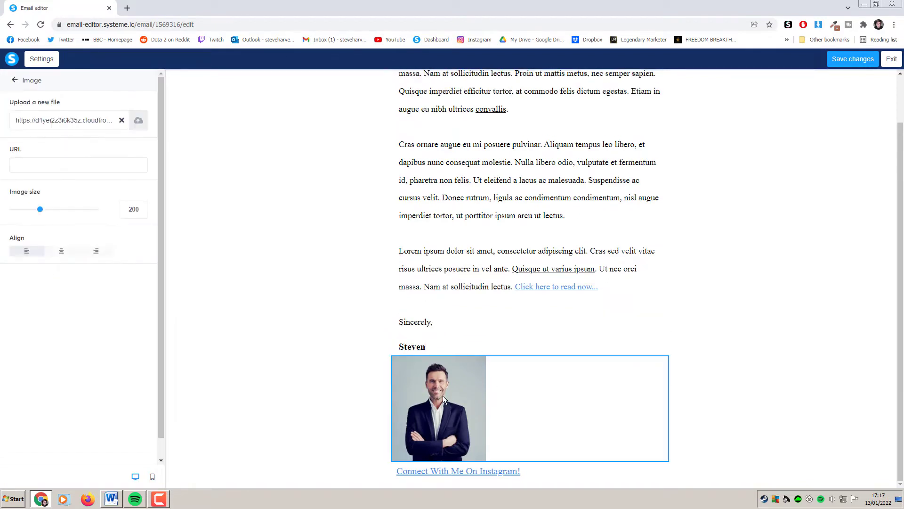
click(138, 121)
click(256, 450)
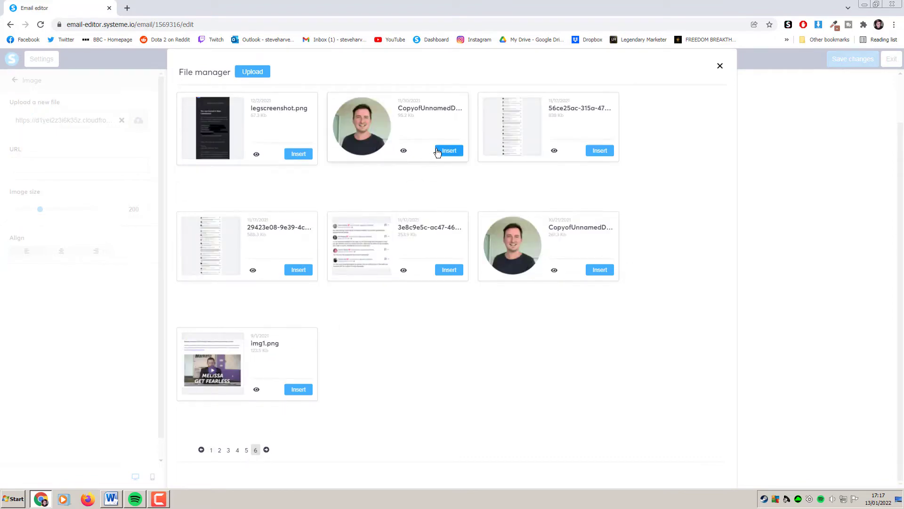
click(441, 150)
scroll(753, 290, down, 4)
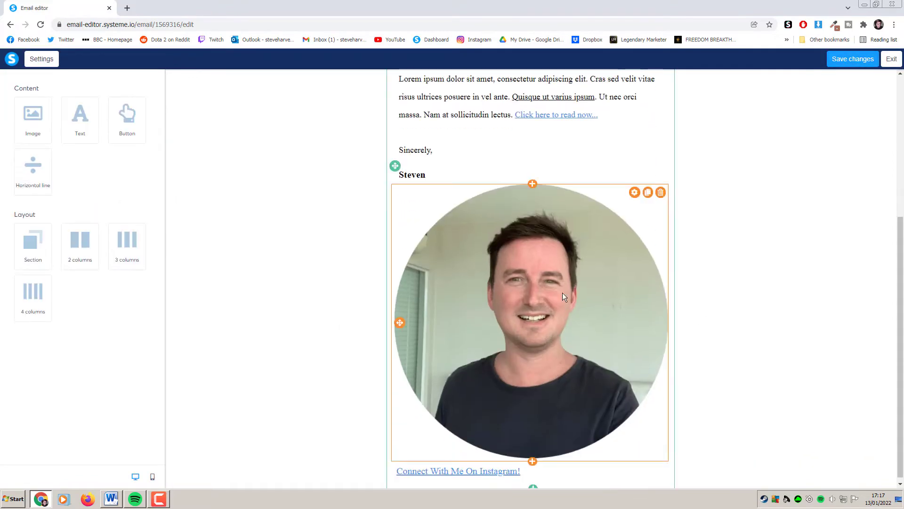
click(563, 293)
drag(94, 209, 42, 220)
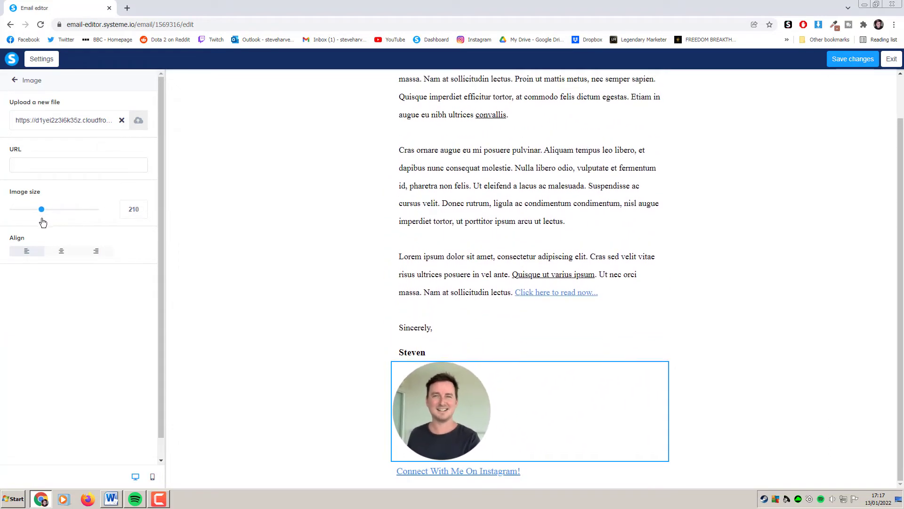
click(723, 242)
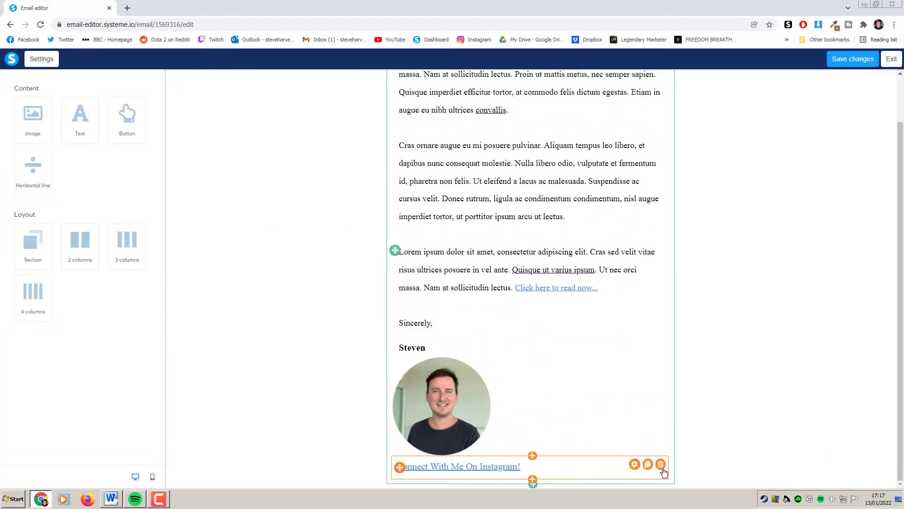
- Delete the "Connect With Me On Instagram!" link below the headshot
click(663, 471)
click(717, 448)
click(661, 465)
click(500, 74)
- Set the font of the main body text block to Arial
scroll(739, 232, up, 1)
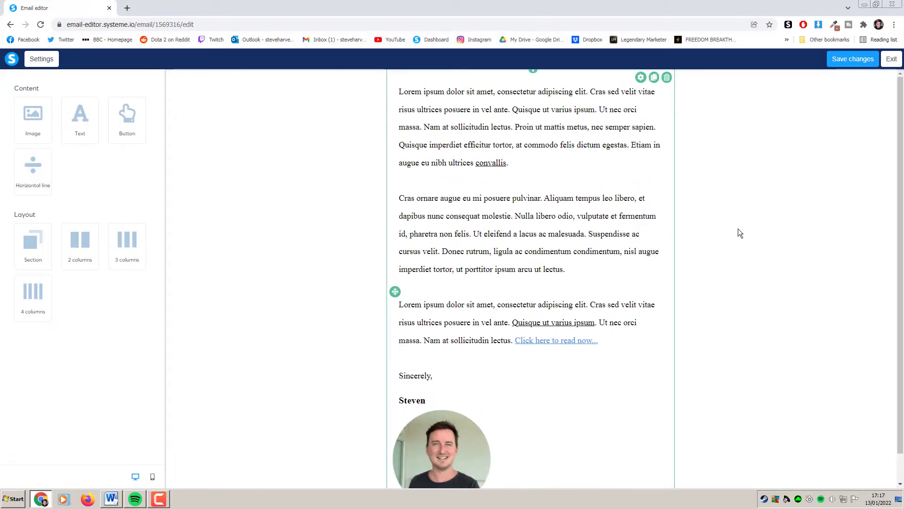
click(536, 209)
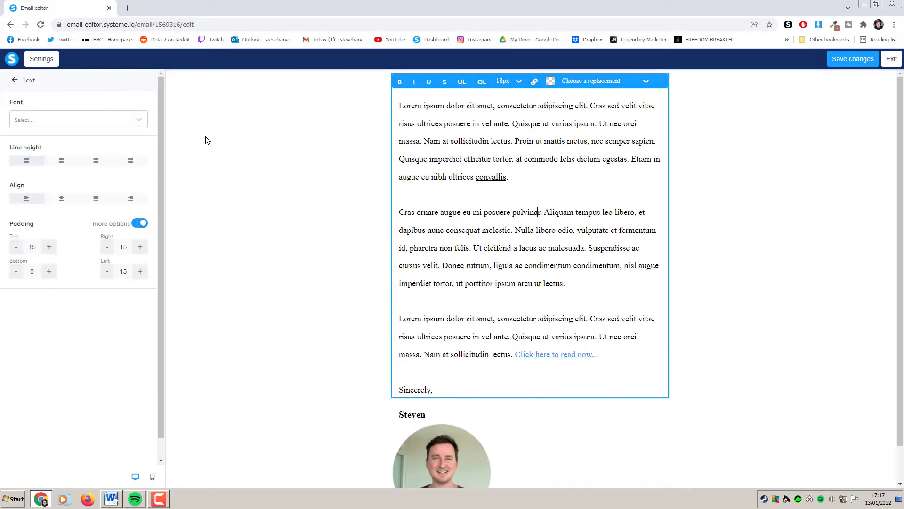
click(137, 120)
click(44, 142)
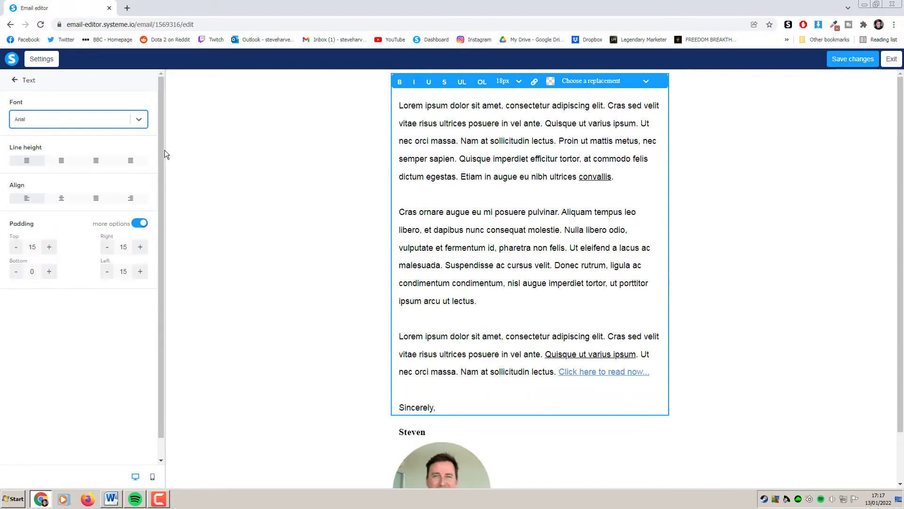
click(328, 214)
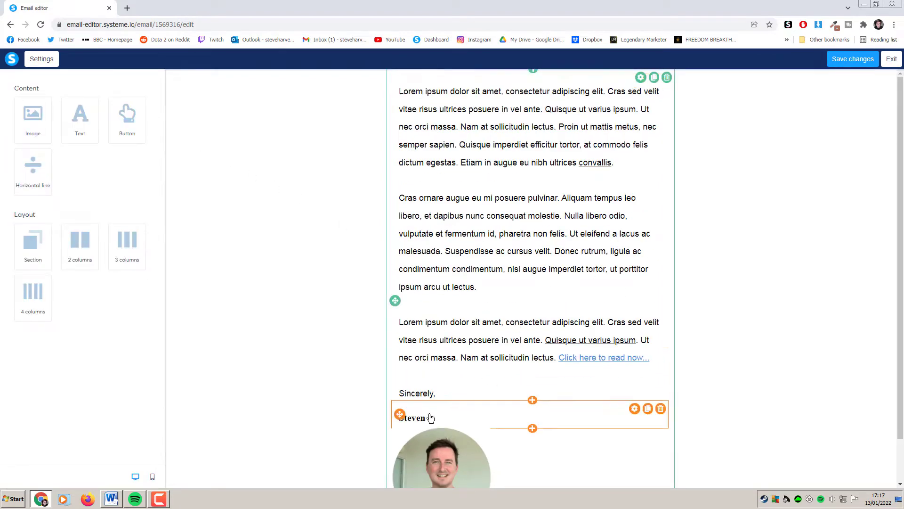
- Delete the separate bold name text block between "Sincerely," and the headshot
click(481, 419)
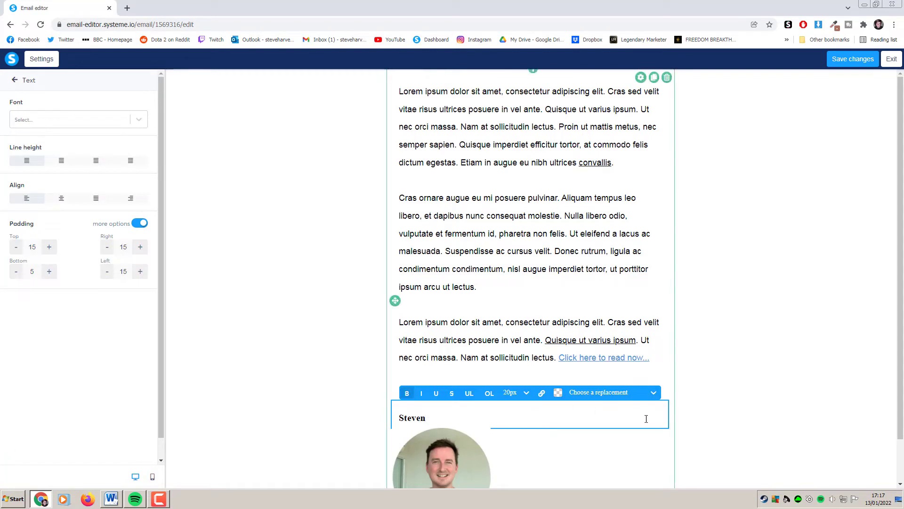
click(660, 409)
click(500, 75)
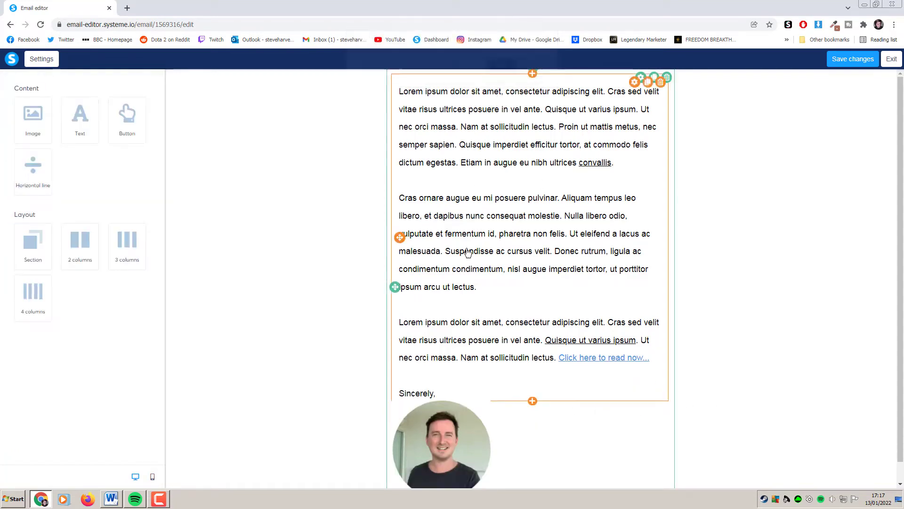
- Add the sender's first name on a new line below "Sincerely," in the main body text block
click(446, 388)
key(Return)
text(St)
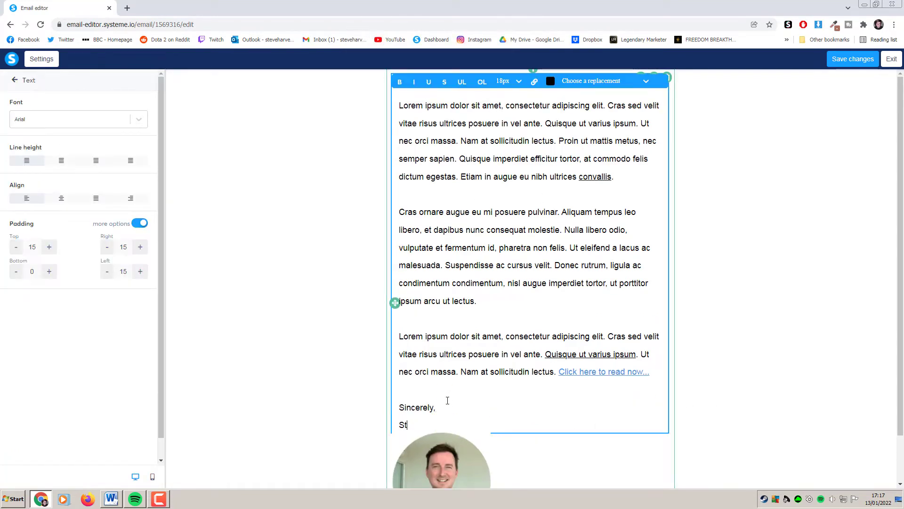
text(eve)
click(711, 305)
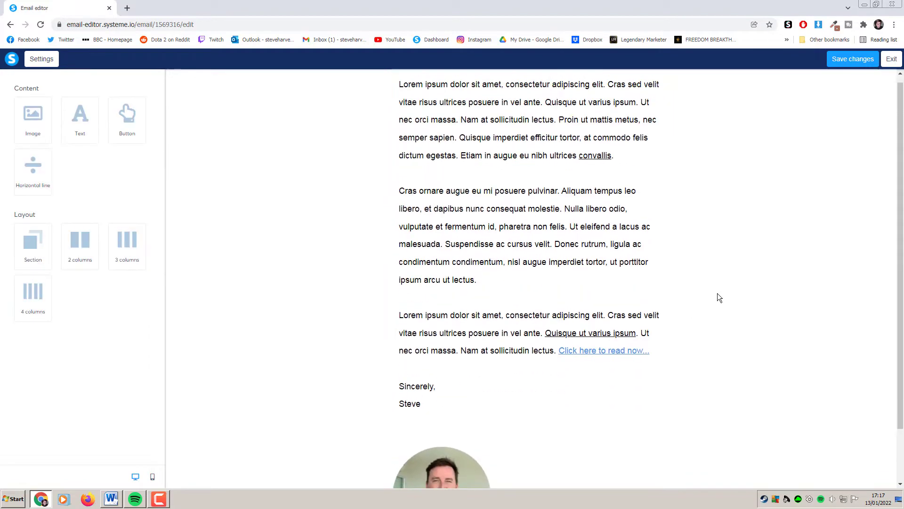
- Save the email design, exit the email editor and review the campaign email's edit page
click(850, 62)
click(891, 61)
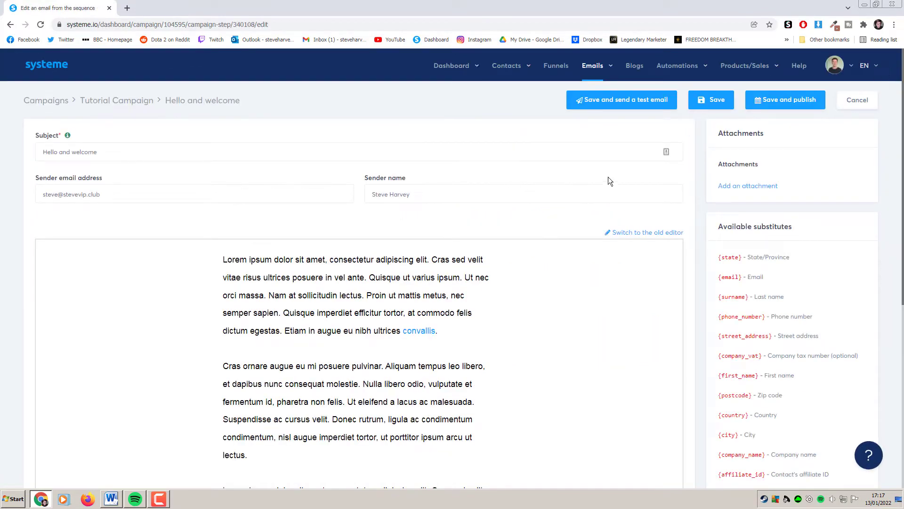
scroll(636, 252, down, 2)
scroll(637, 252, up, 2)
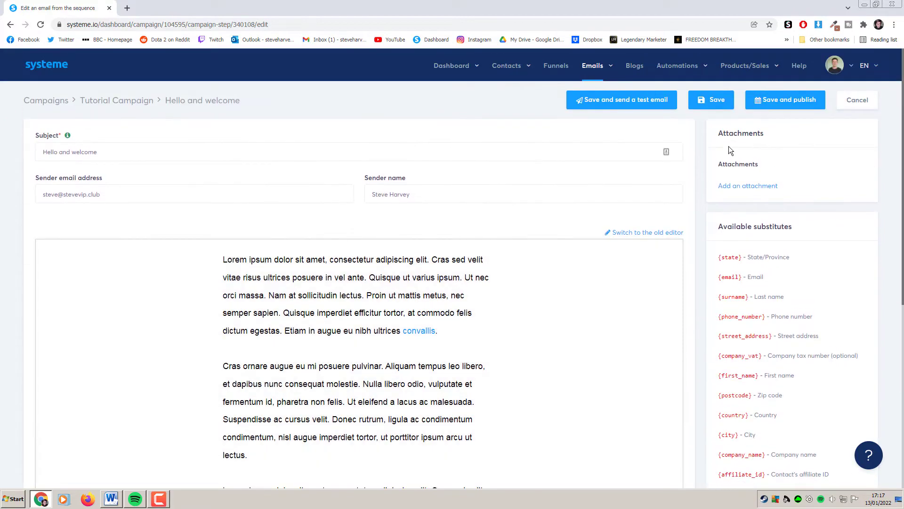
- Save and publish the "Hello and welcome" email with a sending delay of 1 hour
click(775, 108)
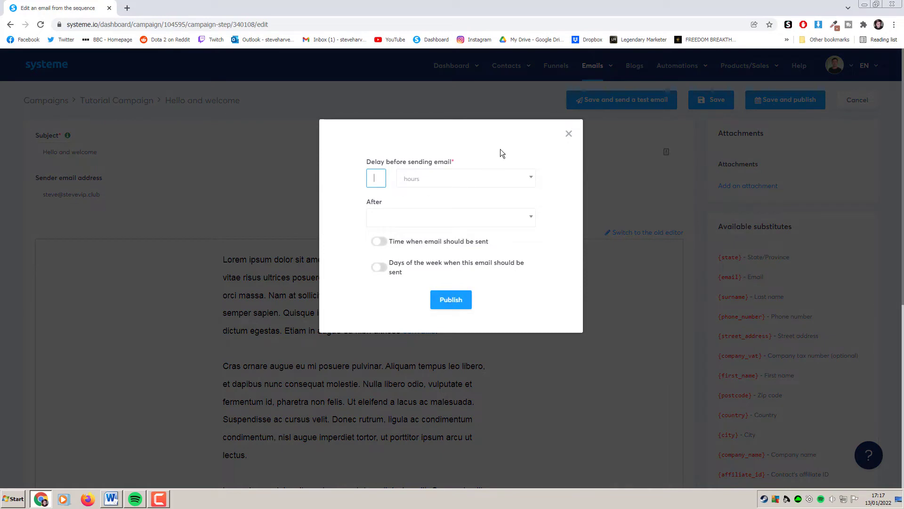
click(432, 180)
click(426, 202)
click(451, 299)
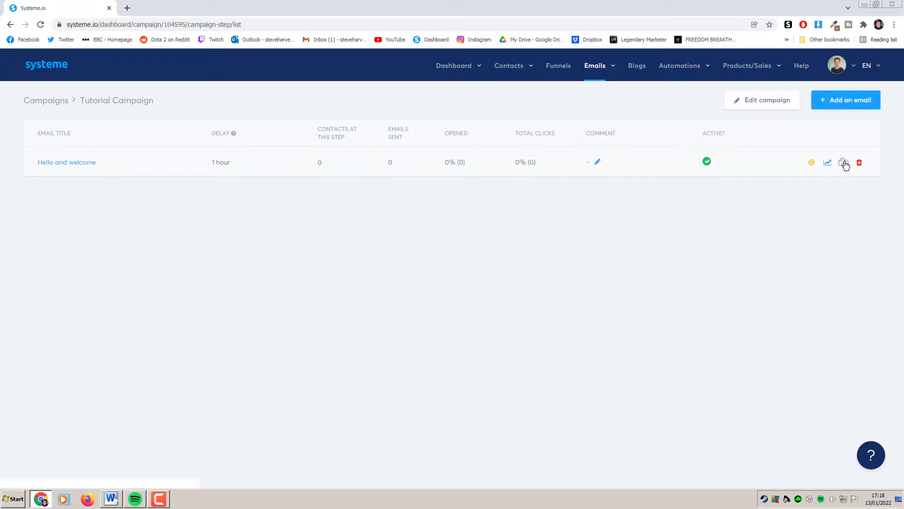
- Duplicate the "Hello and welcome" email in the Tutorial Campaign and review the copy's content
click(845, 163)
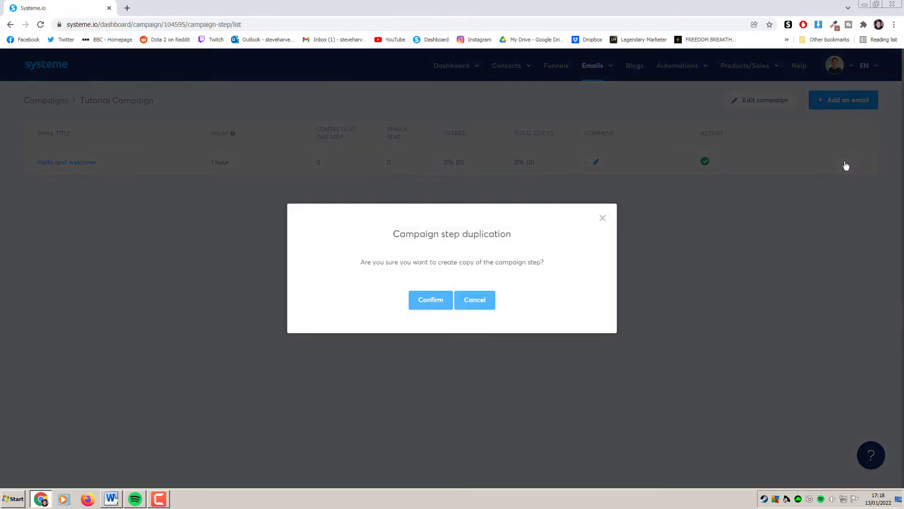
click(427, 305)
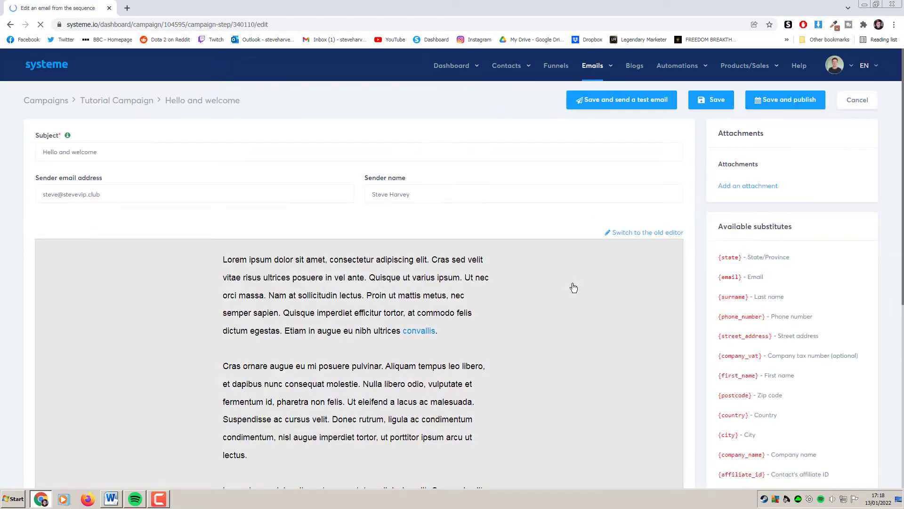
scroll(513, 278, down, 6)
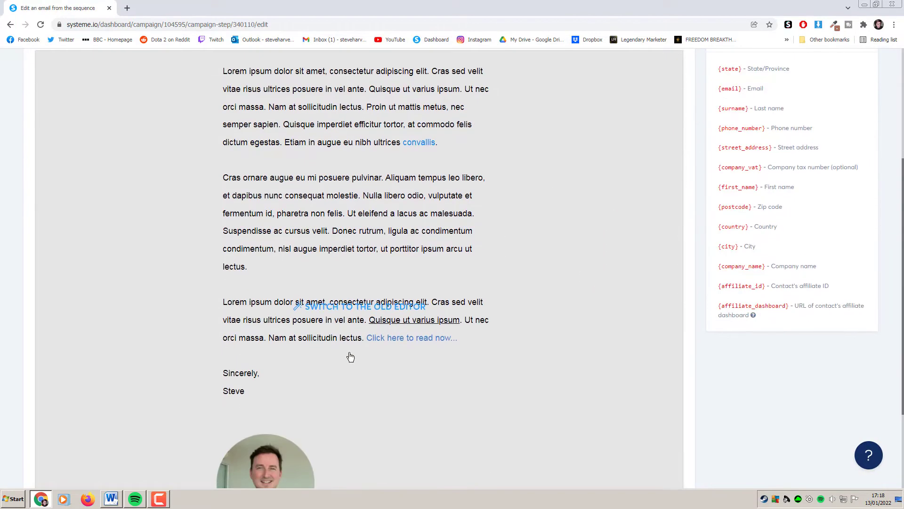
scroll(286, 359, up, 4)
scroll(552, 178, up, 3)
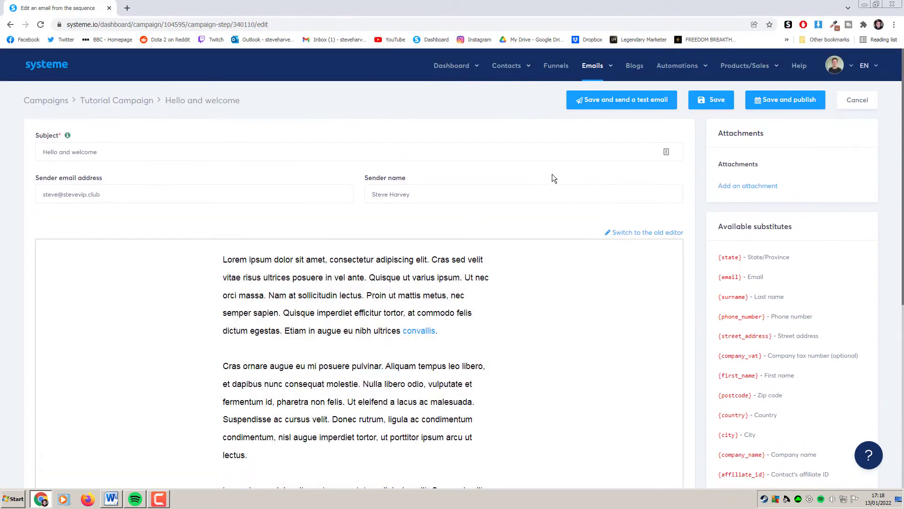
- Change the duplicated email's subject to "Email 2 - Tutorial" and save it
drag(129, 161, 28, 157)
key(BackSpace)
text(mail 2)
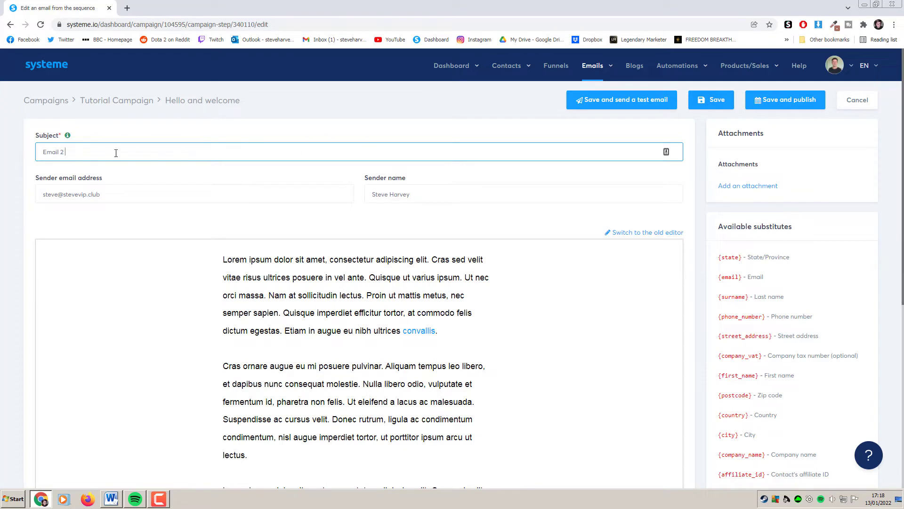
text( - Tutorial)
click(711, 100)
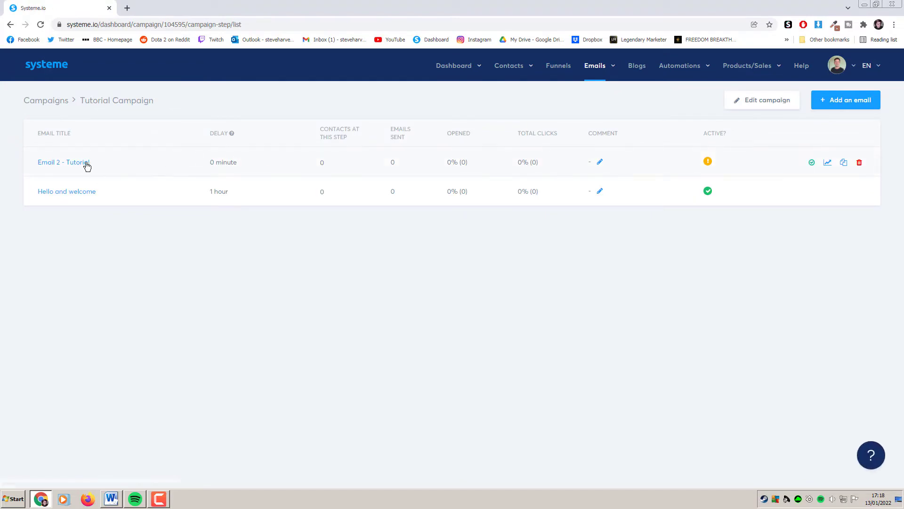
- Open "Email 2 - Tutorial", review its body in the email editor and exit without editing it
click(88, 165)
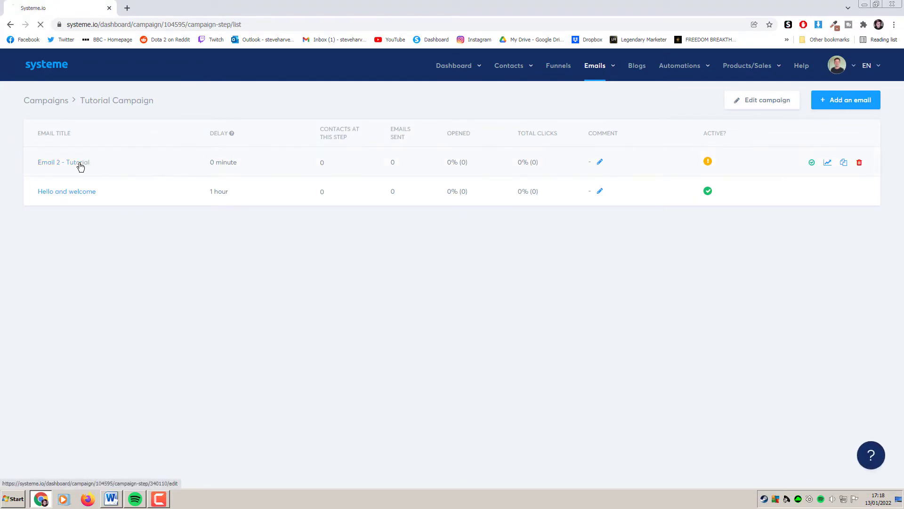
scroll(284, 293, down, 3)
scroll(468, 232, down, 3)
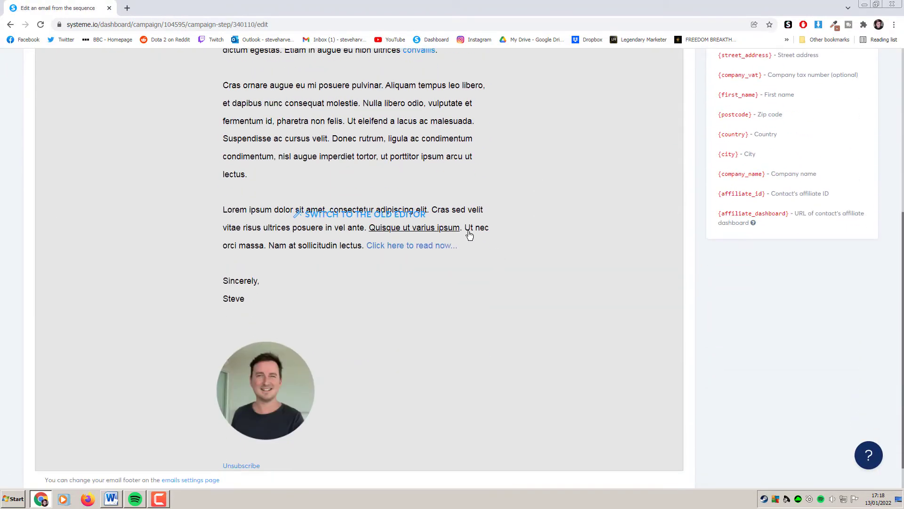
scroll(522, 249, up, 2)
click(559, 222)
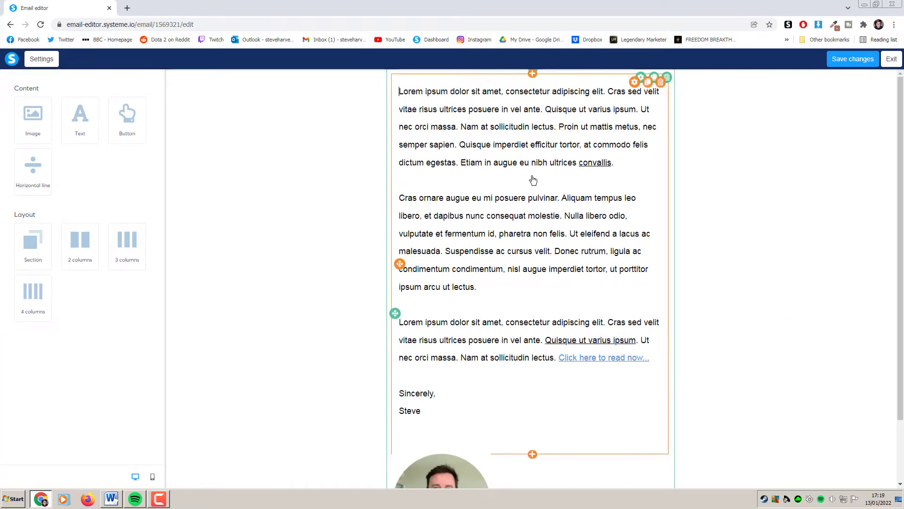
scroll(536, 298, down, 1)
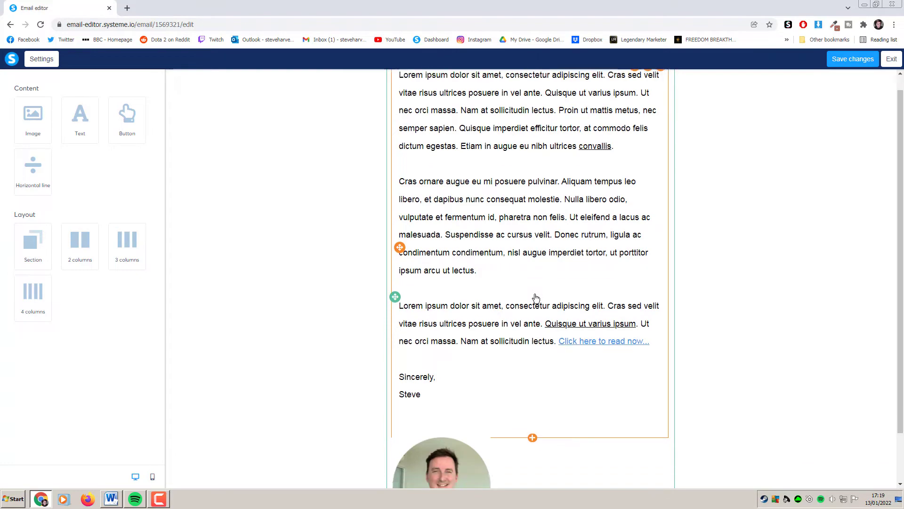
click(890, 64)
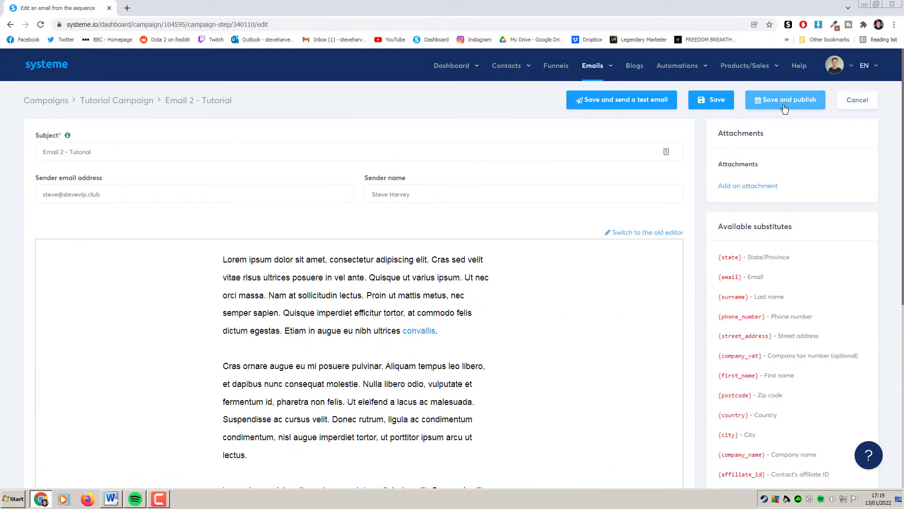
- Publish "Email 2 - Tutorial" with a delay of 1 day after the "Hello and welcome" email
click(784, 108)
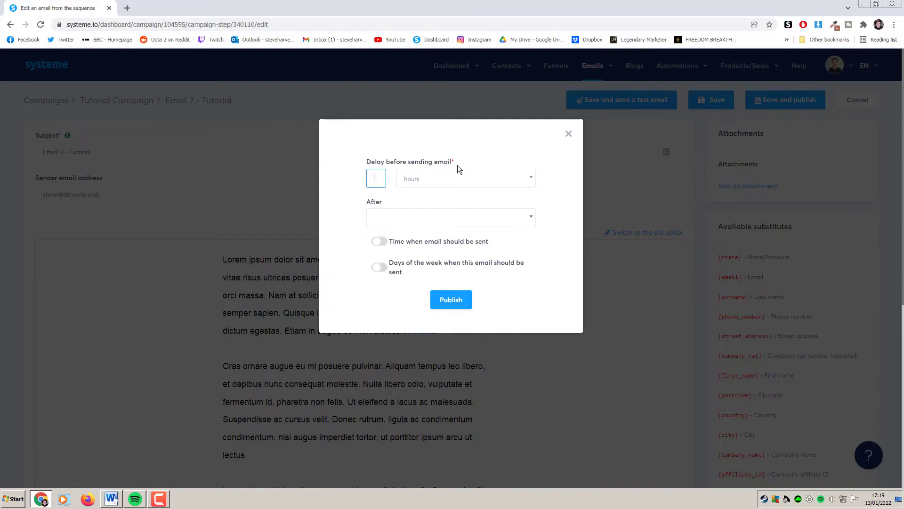
text(1)
click(453, 183)
click(445, 213)
click(381, 219)
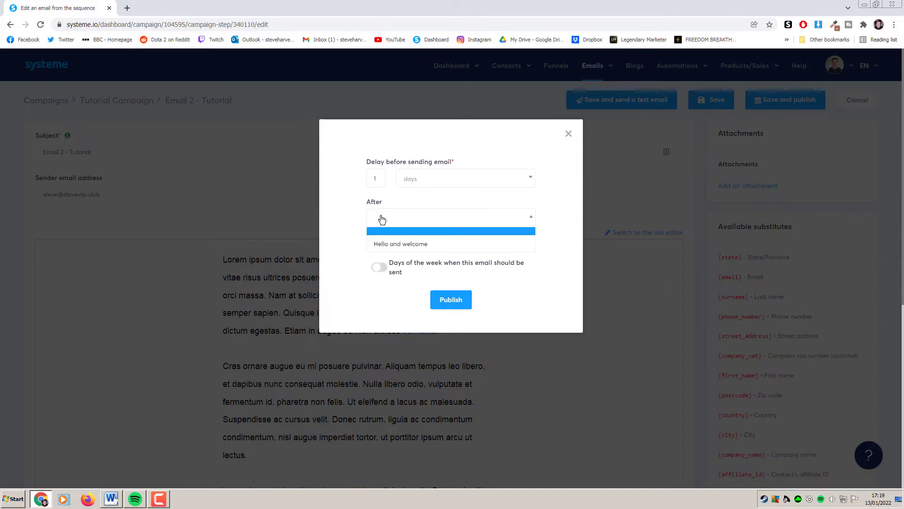
click(398, 244)
click(458, 303)
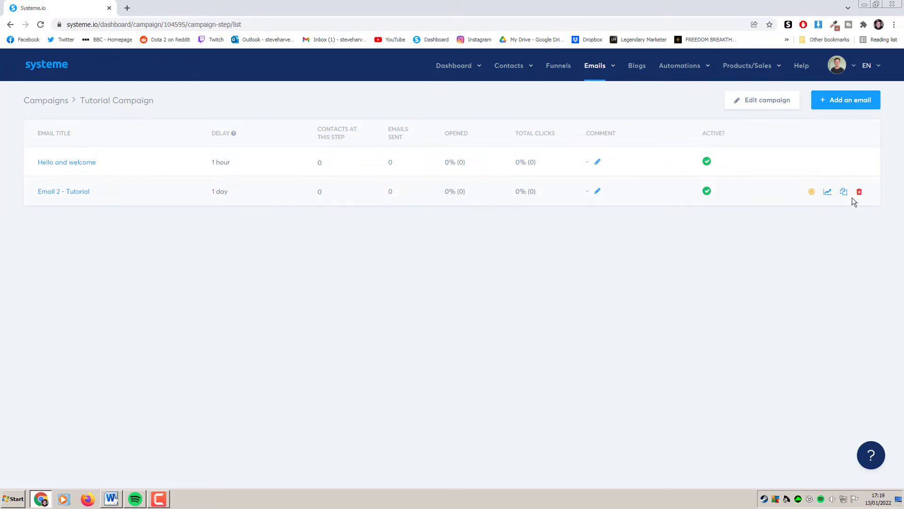
- Duplicate "Email 2 - Tutorial" and change the copy's subject to "Email turtorial 3"
click(845, 195)
click(412, 301)
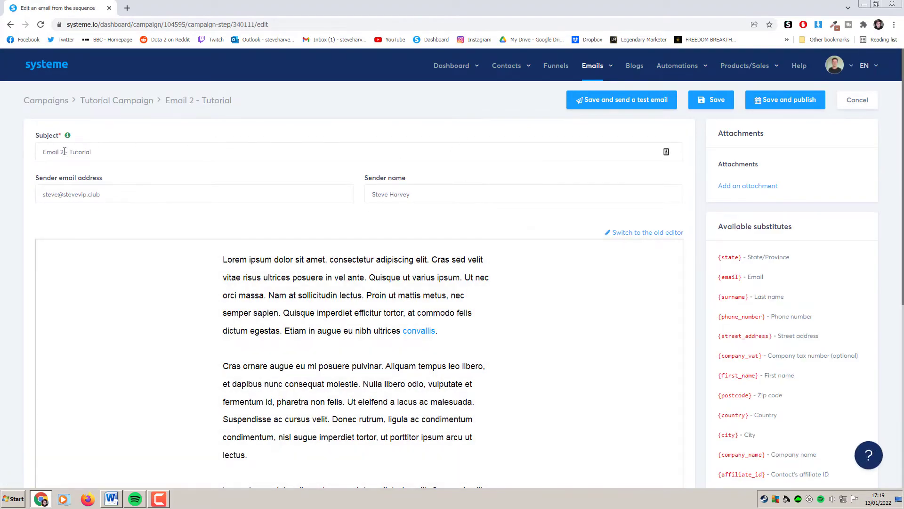
drag(120, 152, 25, 160)
text(Email turtorial 3)
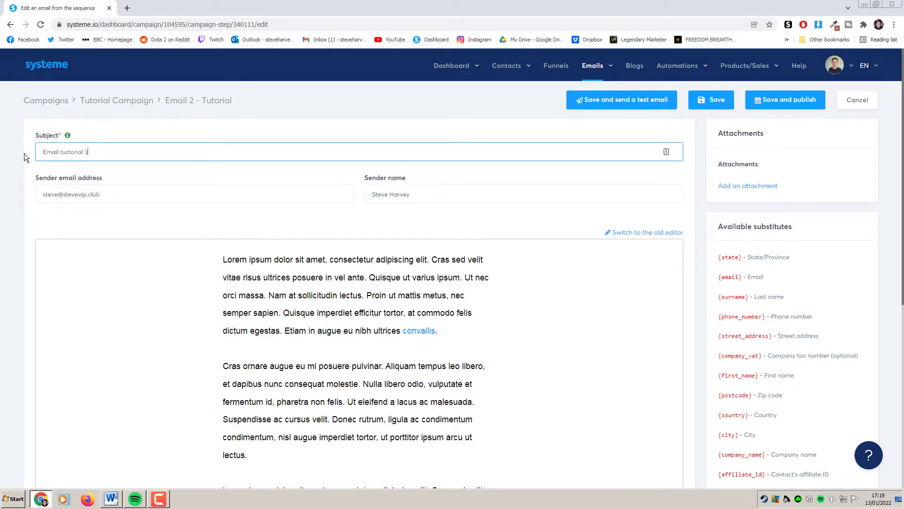
- Save and publish the third email with a delay of 1 day after "Email 2 - Tutorial"
click(775, 100)
text(1)
click(433, 178)
click(432, 203)
click(434, 219)
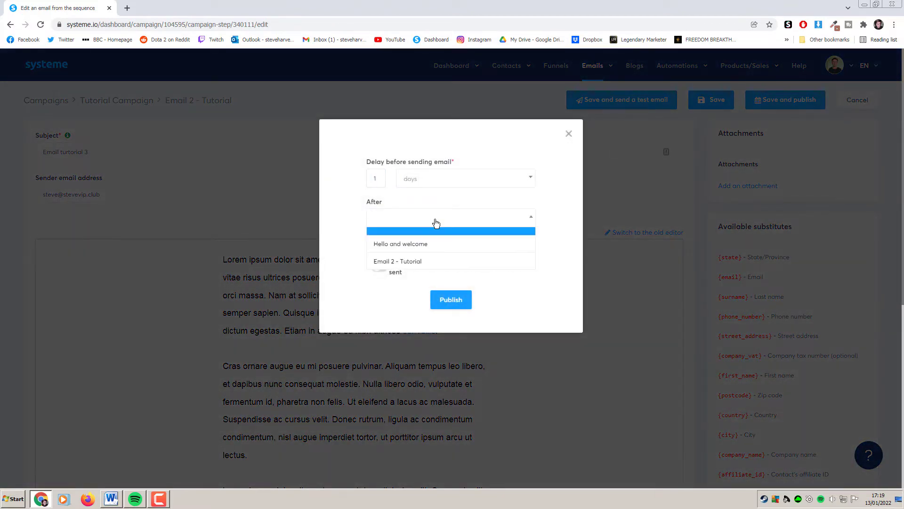
click(441, 262)
click(459, 300)
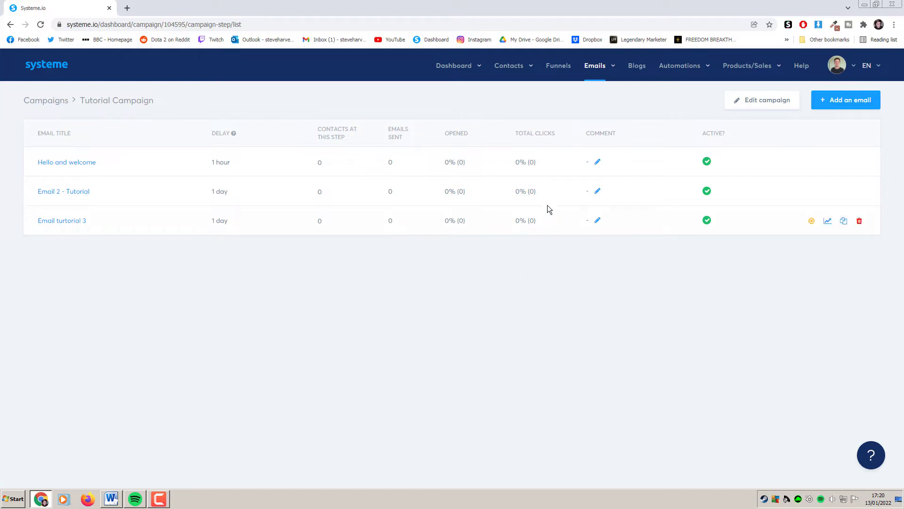
- Open the 3-Day Challenge funnel, examine the squeeze page's opt-in form and JOIN NOW button settings, and exit the page editor
click(561, 75)
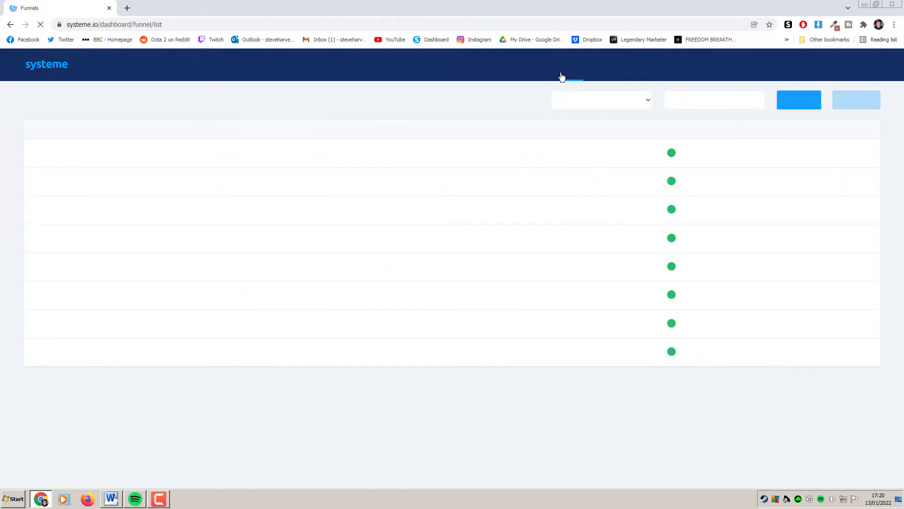
click(80, 154)
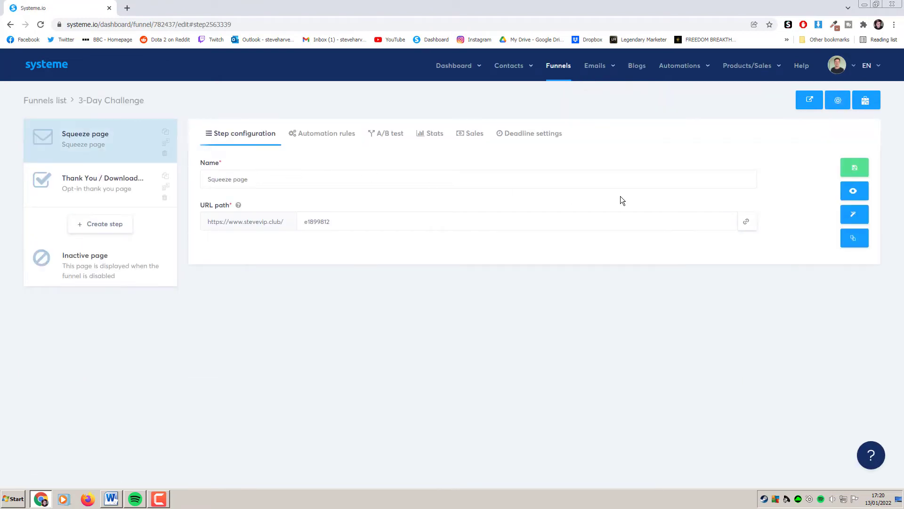
click(852, 216)
scroll(507, 302, down, 1)
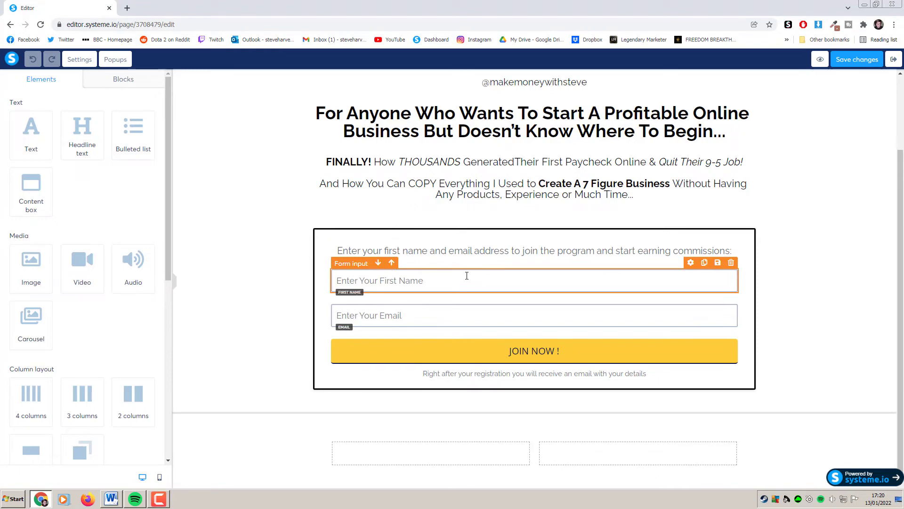
click(354, 353)
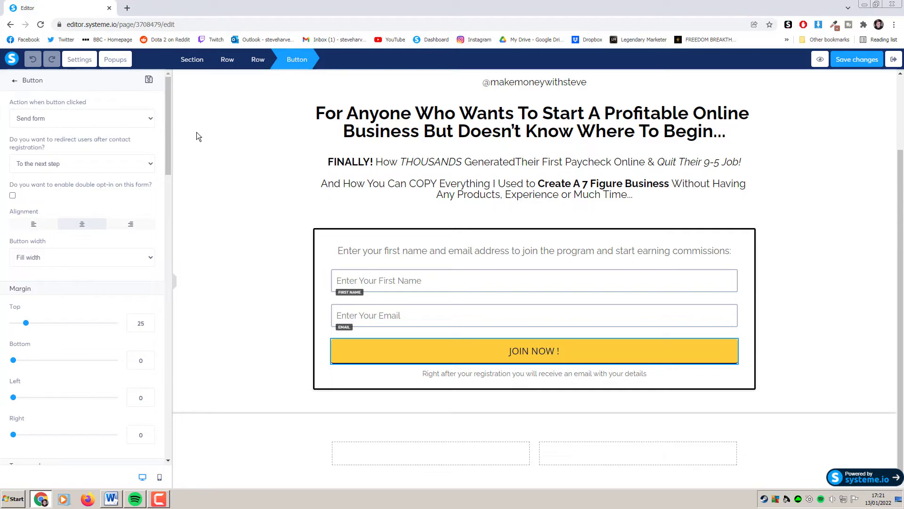
click(893, 59)
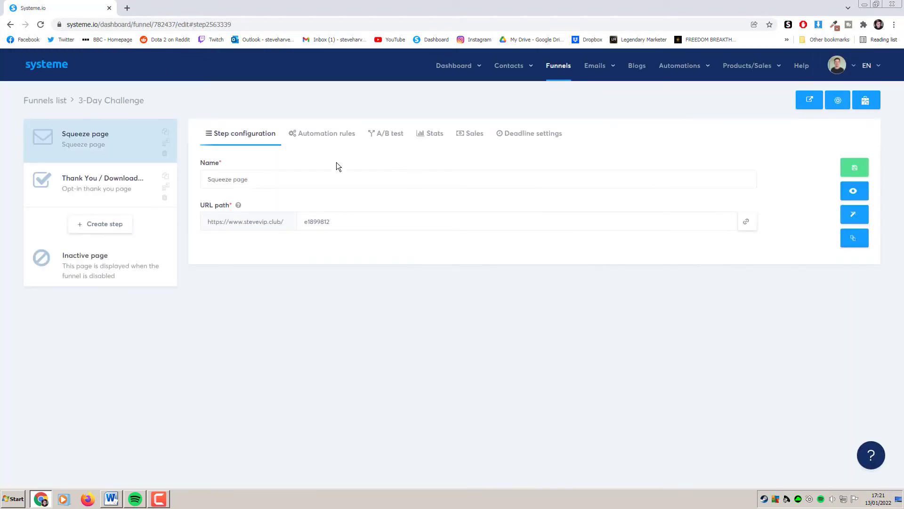
- Create an automation rule for the squeeze page with the "Funnel step form subscribed" trigger
click(320, 135)
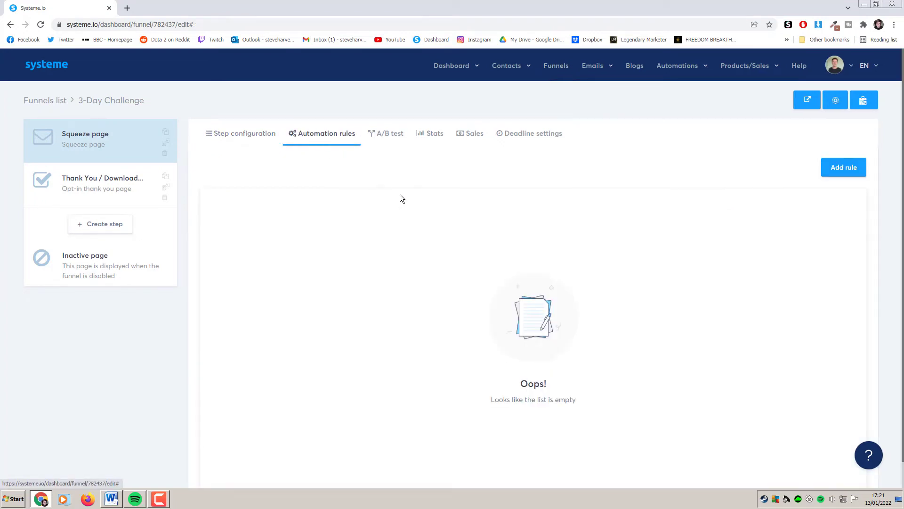
click(844, 168)
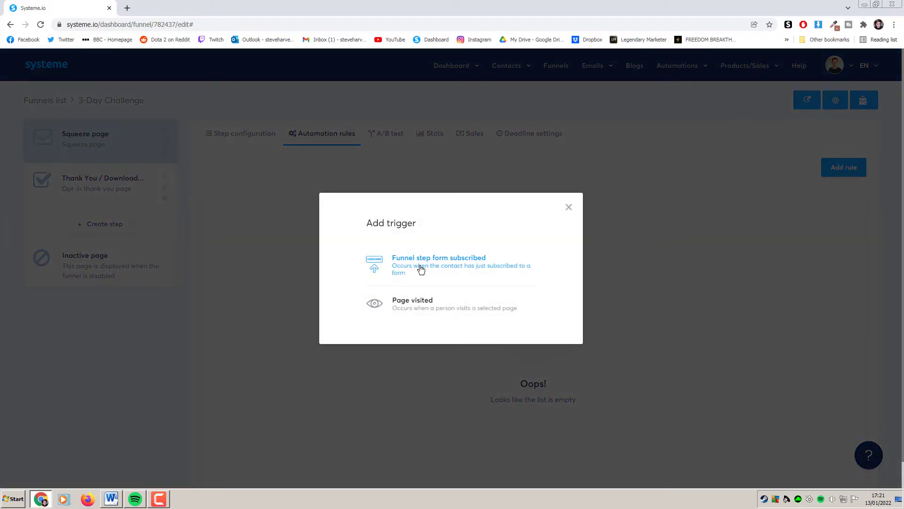
click(457, 269)
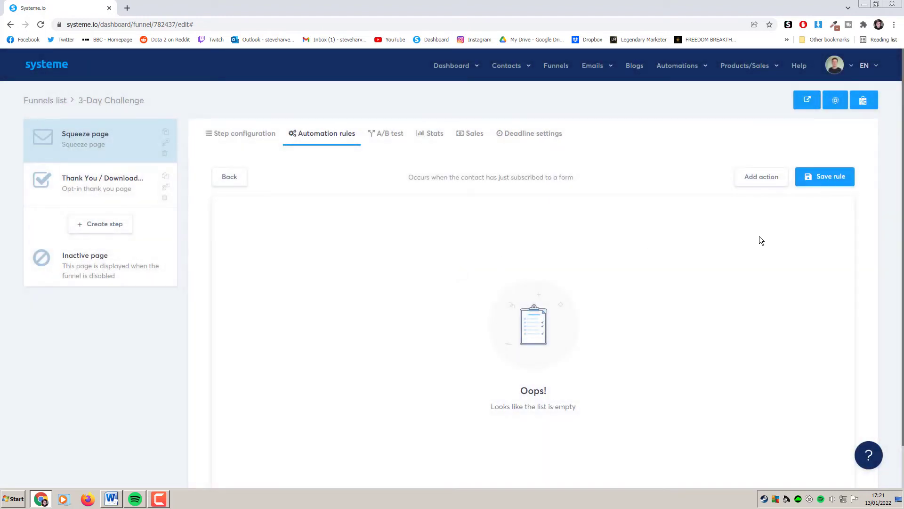
- Add a "Subscribe to campaign" action targeting the Tutorial Campaign and save the automation rule
click(757, 177)
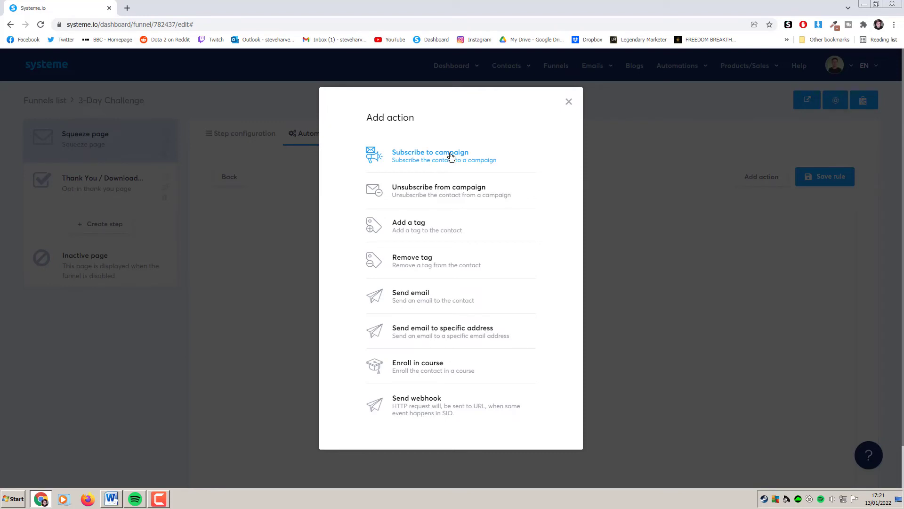
click(452, 157)
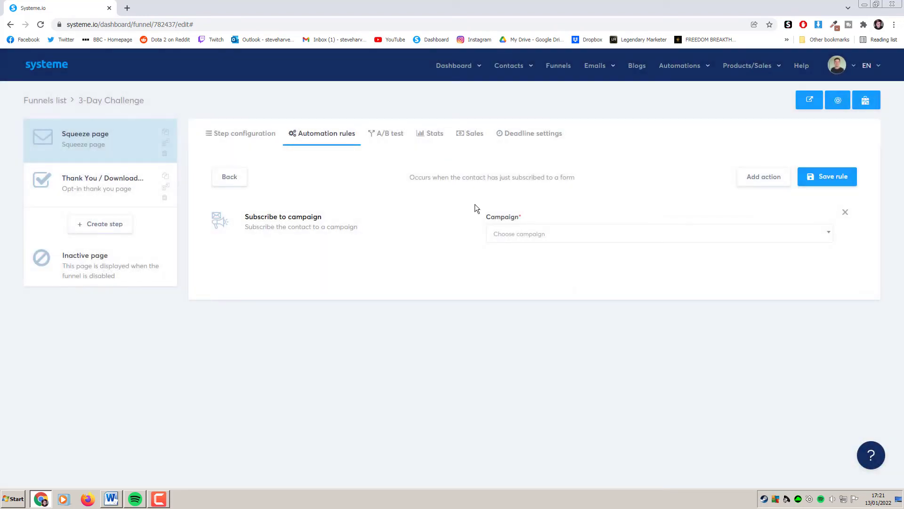
click(525, 236)
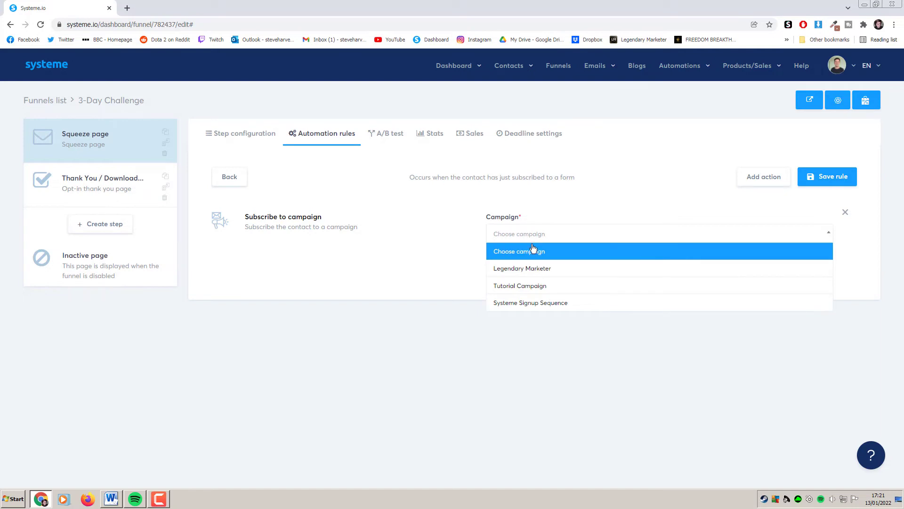
click(538, 291)
click(829, 181)
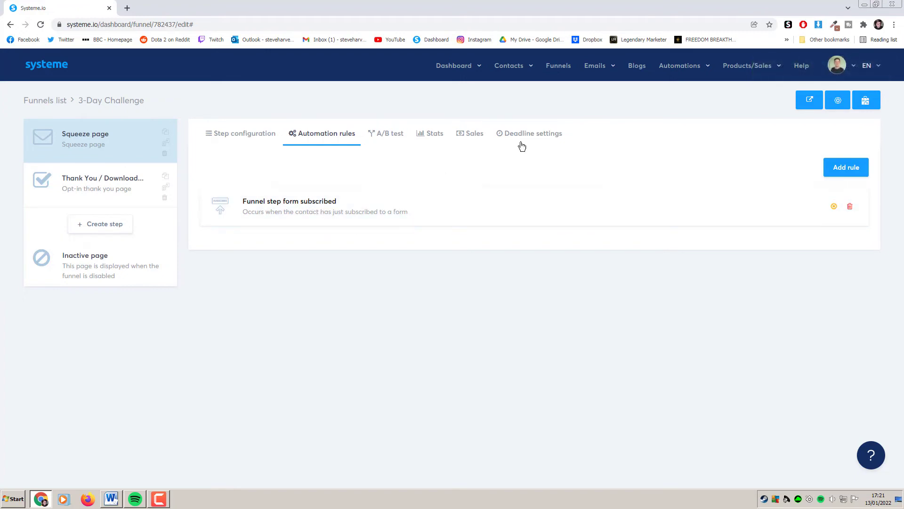
- Return to the email campaigns and open the Tutorial Campaign to review its email sequence
mouse_move(601, 66)
click(603, 101)
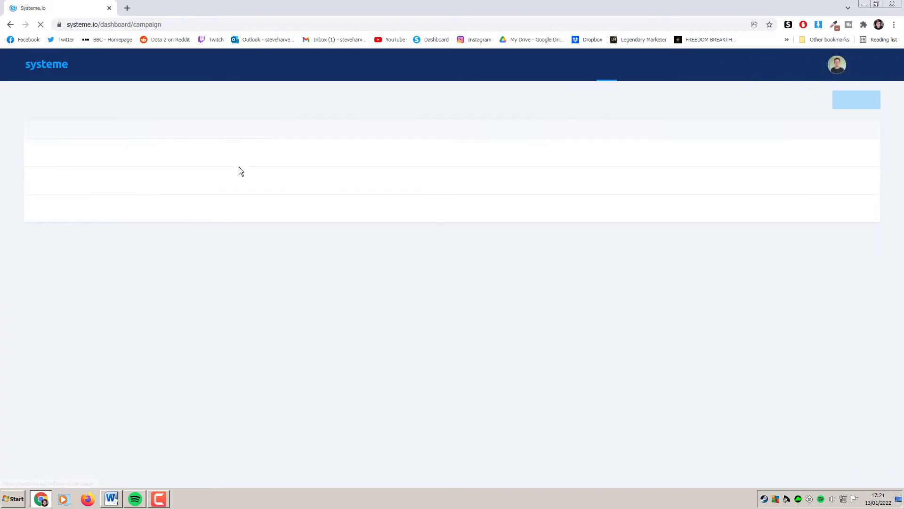
click(86, 156)
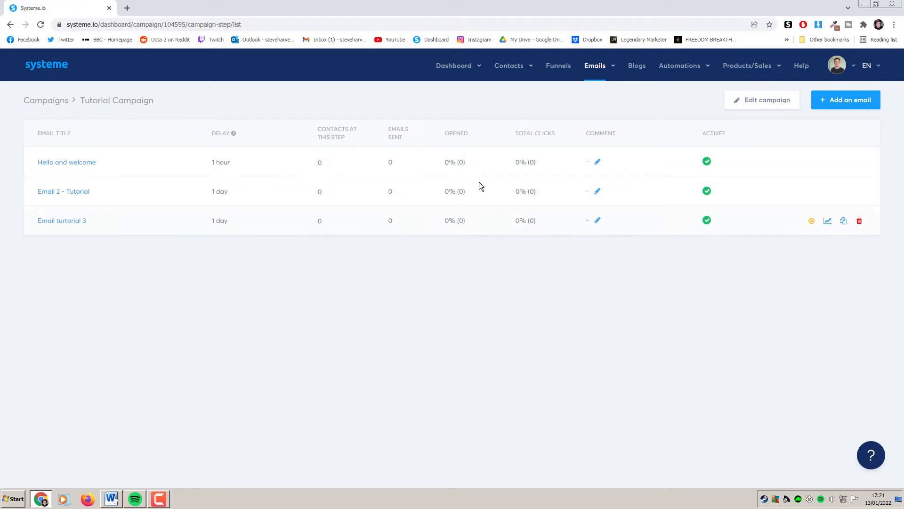
mouse_move(511, 67)
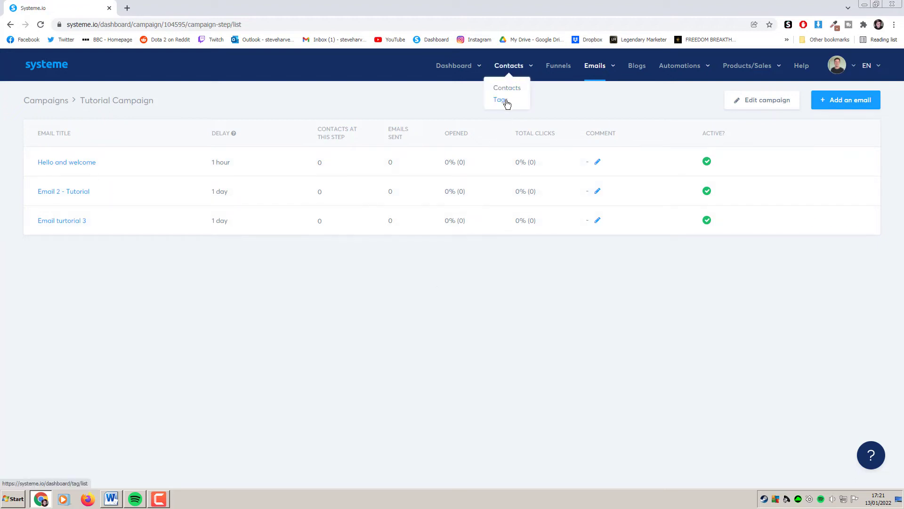
- Create a new contact tag named "3-Day Challenge" and save it
click(504, 101)
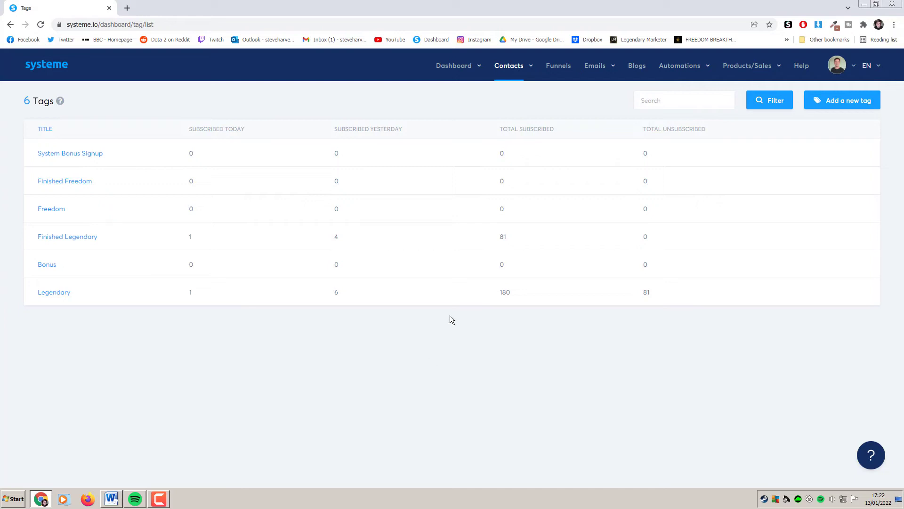
click(858, 107)
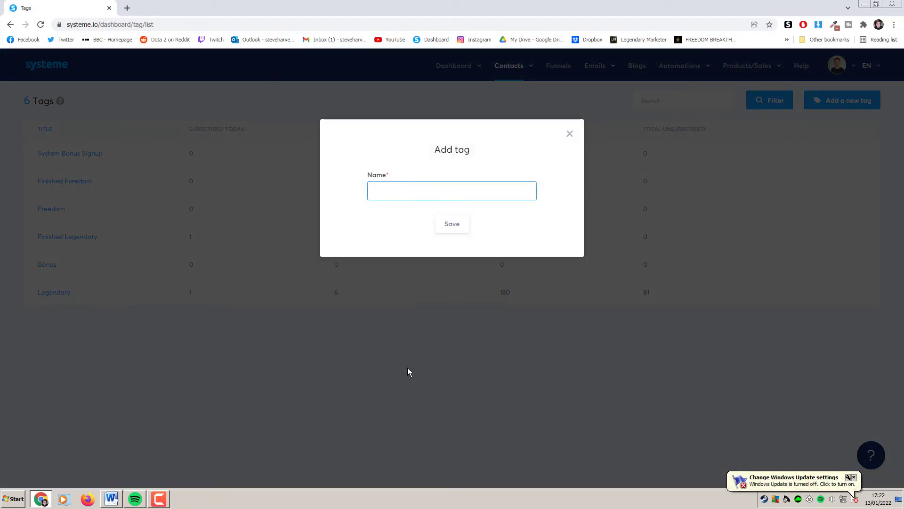
click(433, 197)
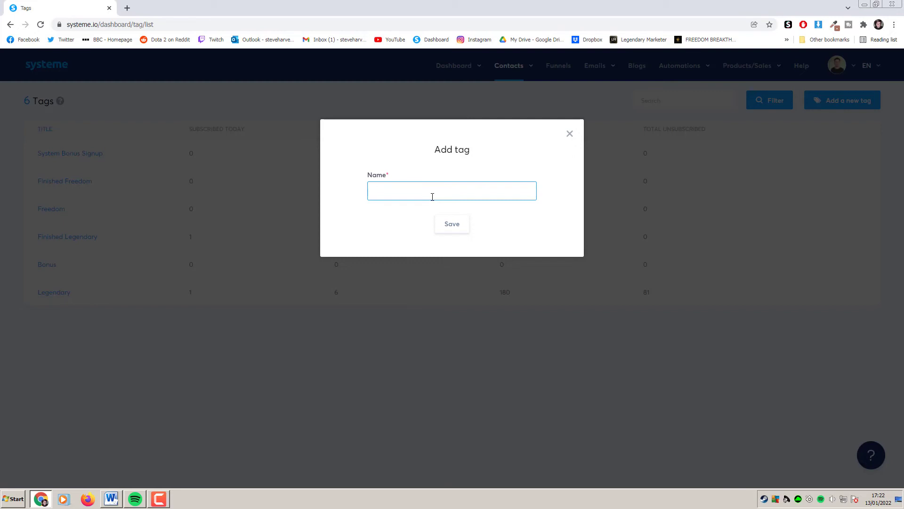
text(3-DAy ay Challenge)
click(443, 226)
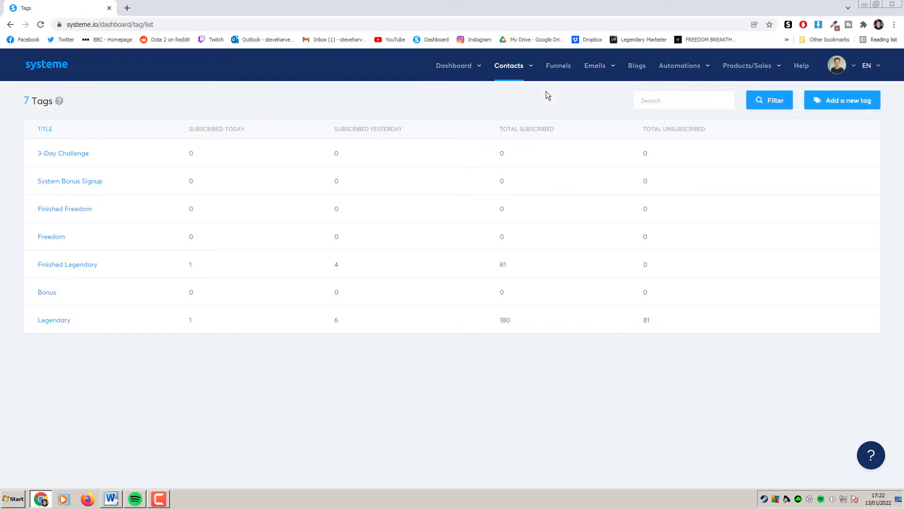
- Open the 3-Day Challenge funnel and view the automation rules of its squeeze page
mouse_move(595, 66)
mouse_move(511, 70)
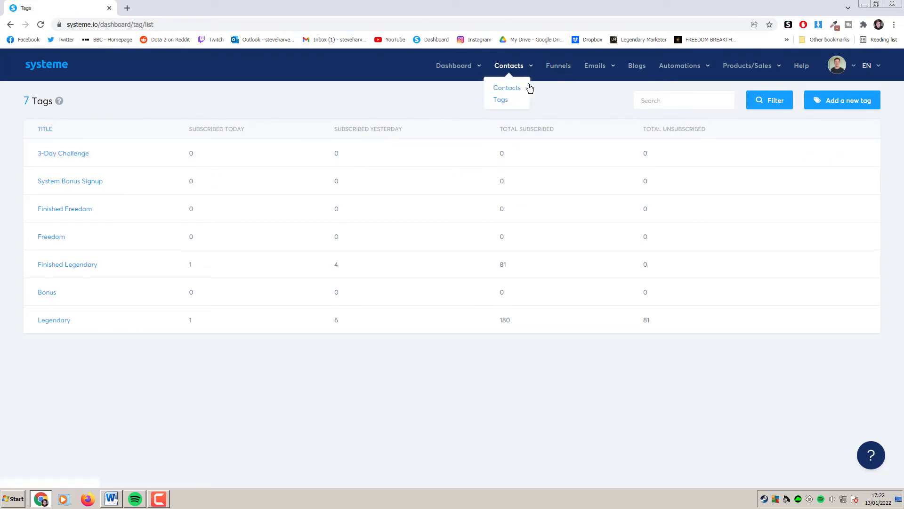
click(558, 66)
click(76, 156)
click(333, 142)
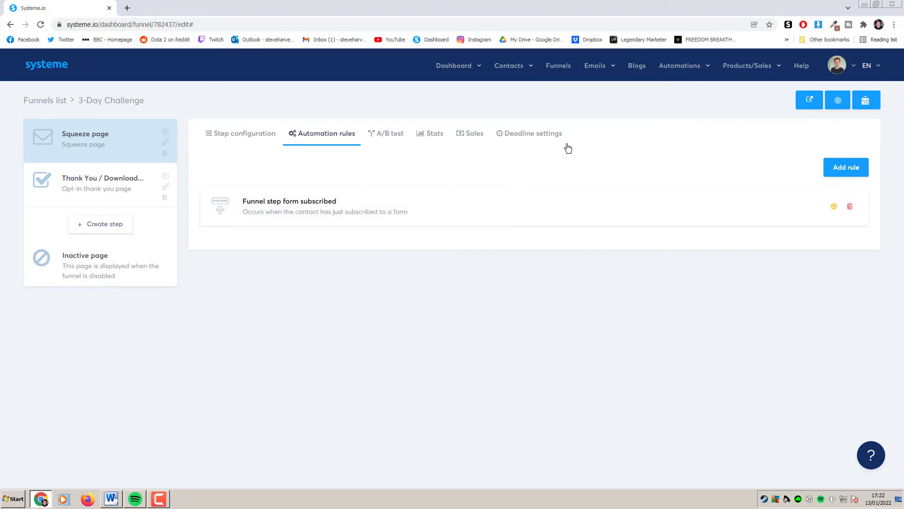
- Create a "Funnel form subscribed" trigger for the 3-Day Challenge funnel's squeeze page in the 3-Day Challenge Workflow
mouse_move(682, 73)
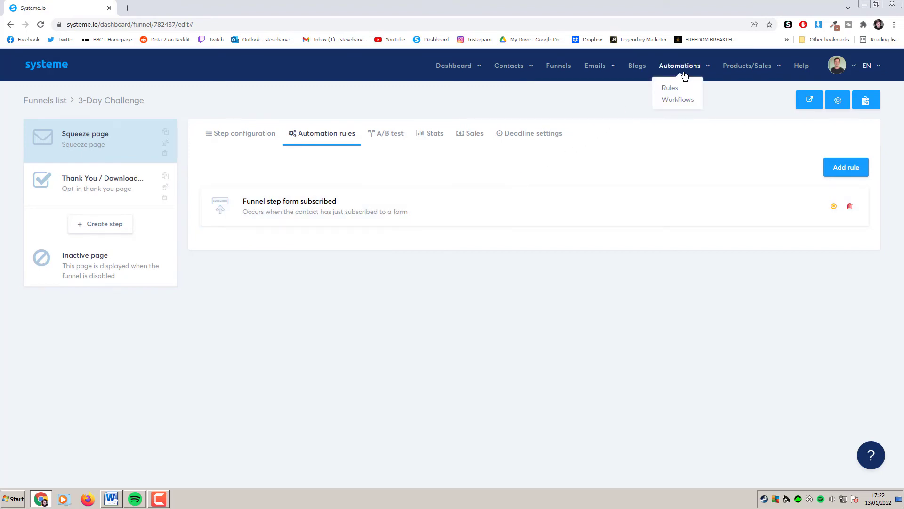
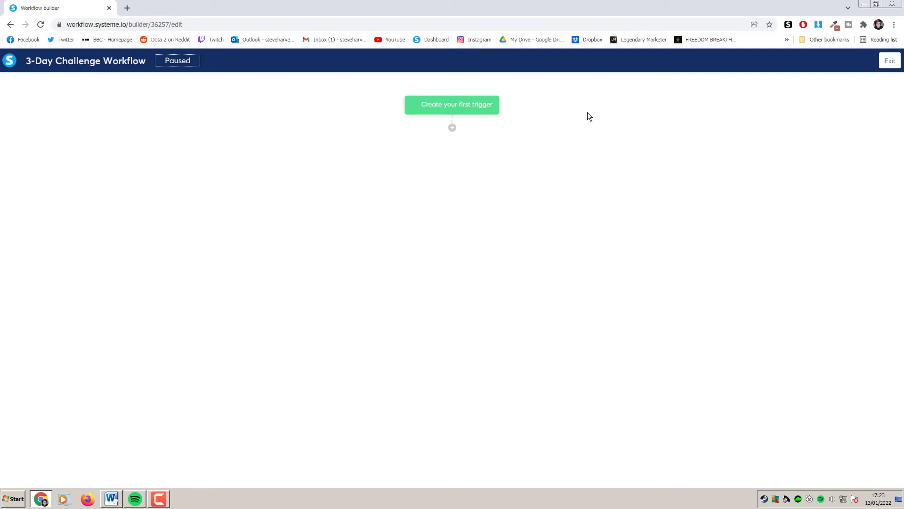
click(488, 112)
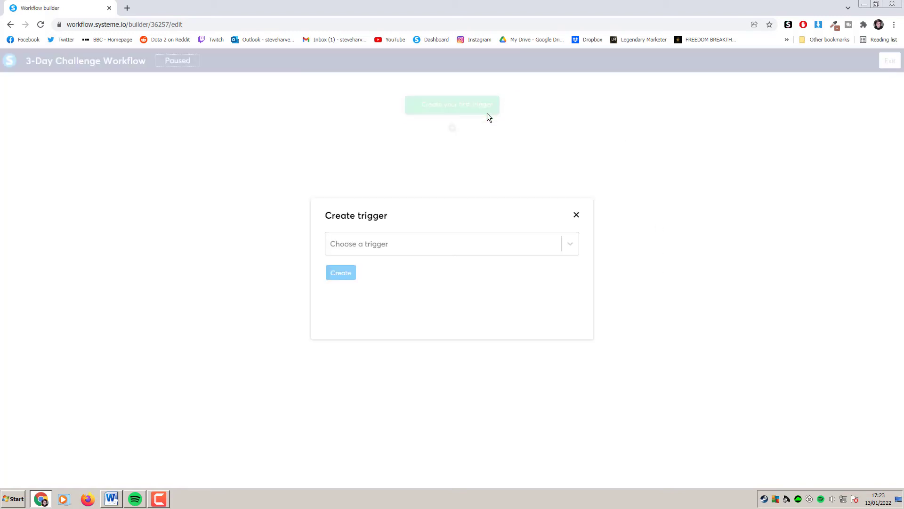
click(424, 250)
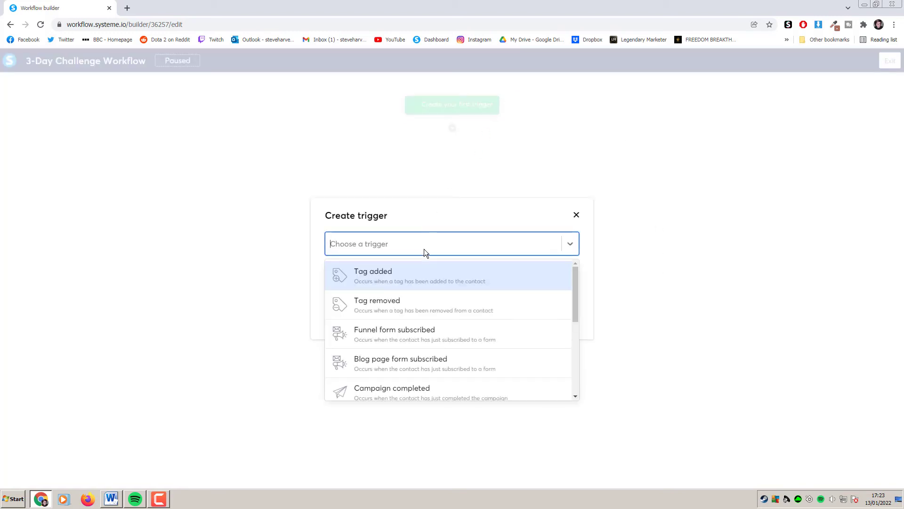
click(437, 334)
click(420, 279)
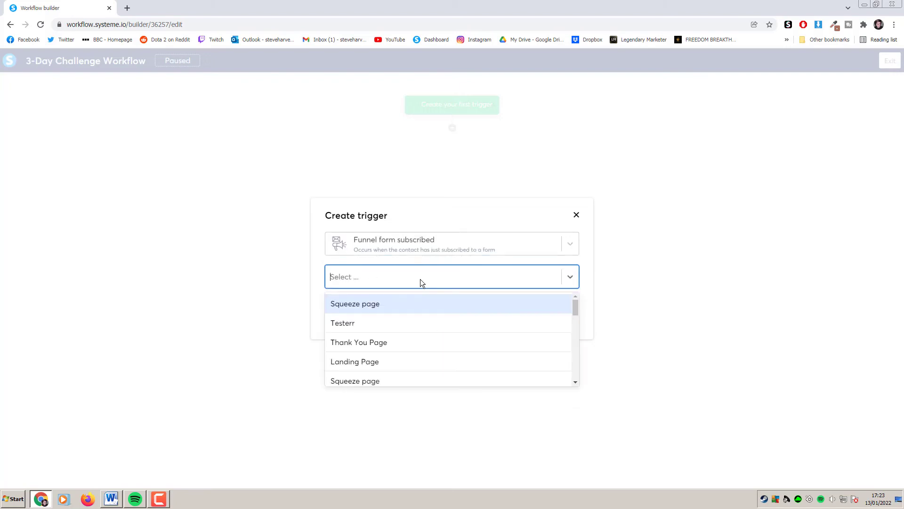
drag(573, 304, 568, 374)
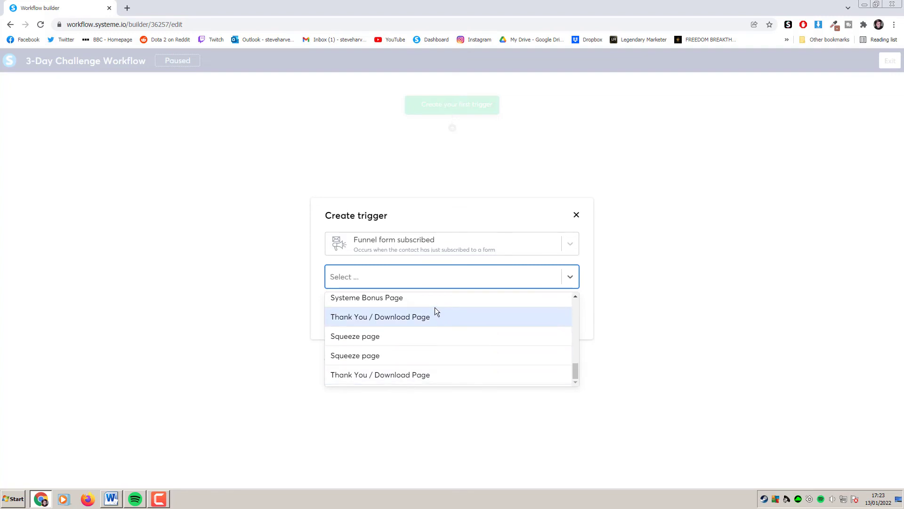
click(391, 357)
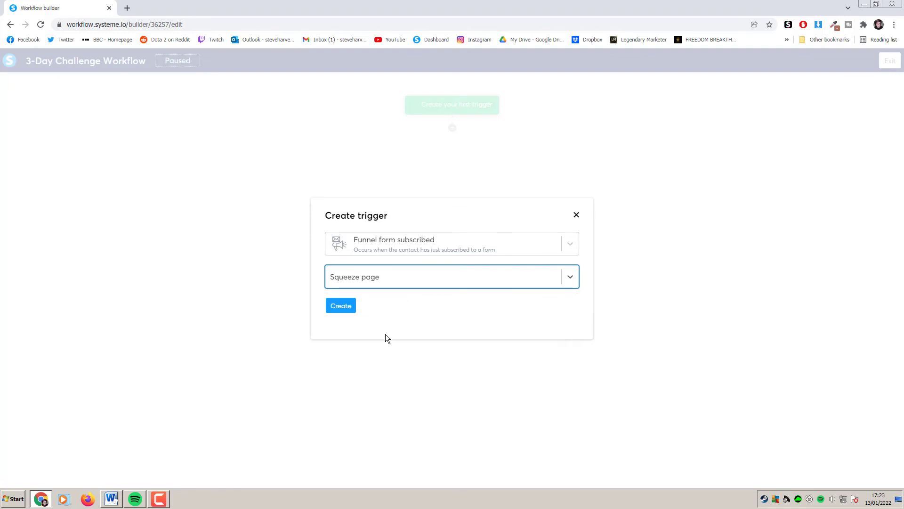
click(340, 307)
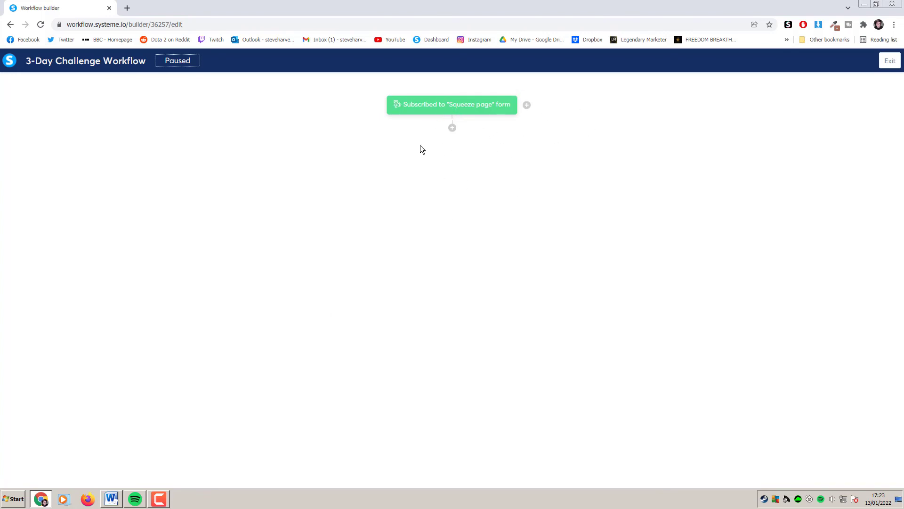
- Add an "Apply a tag" action with the 3-Day Challenge tag below the workflow's trigger
click(452, 128)
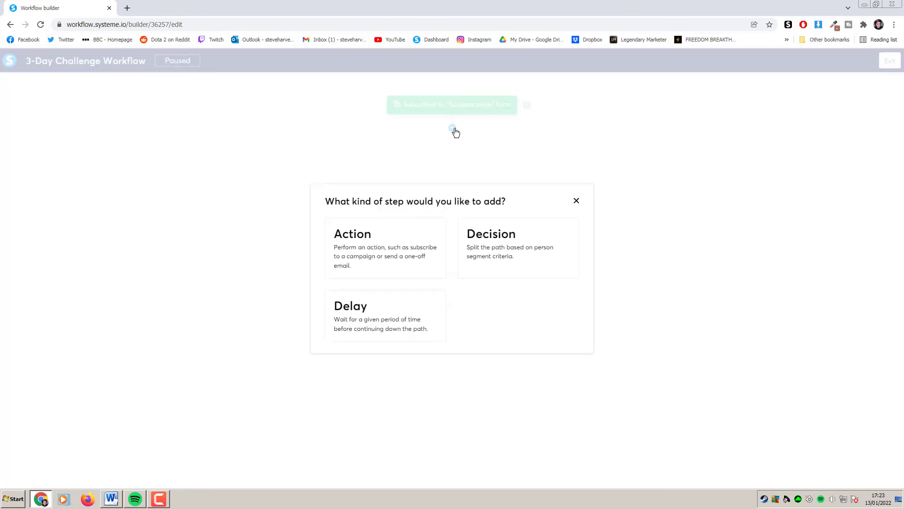
click(395, 255)
click(401, 245)
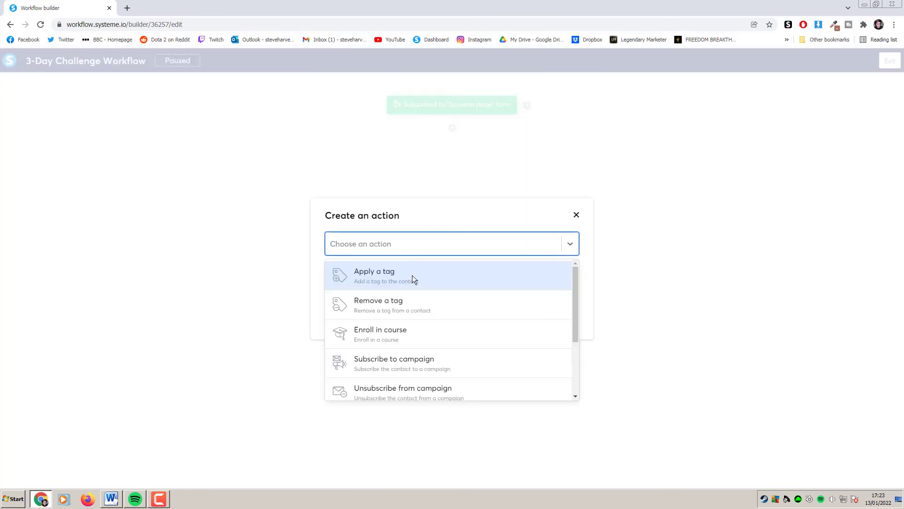
click(412, 276)
click(412, 275)
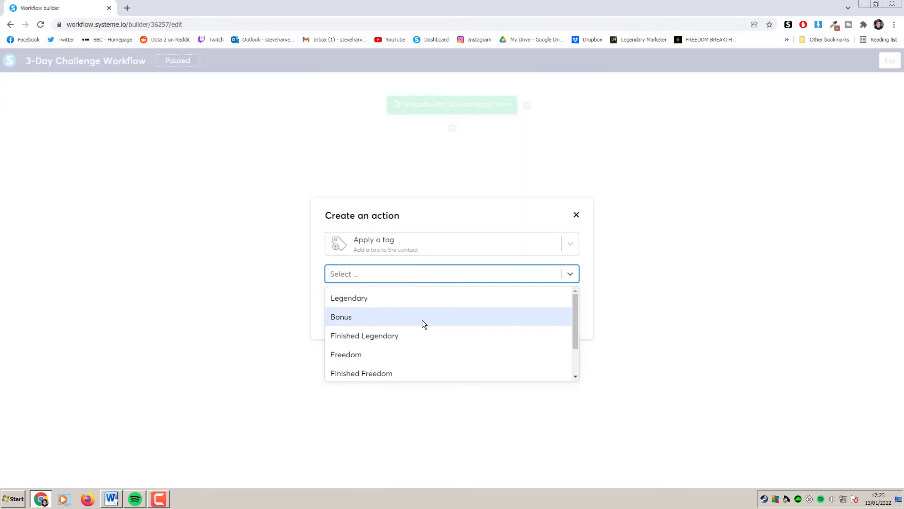
scroll(422, 325, down, 1)
click(408, 373)
click(347, 307)
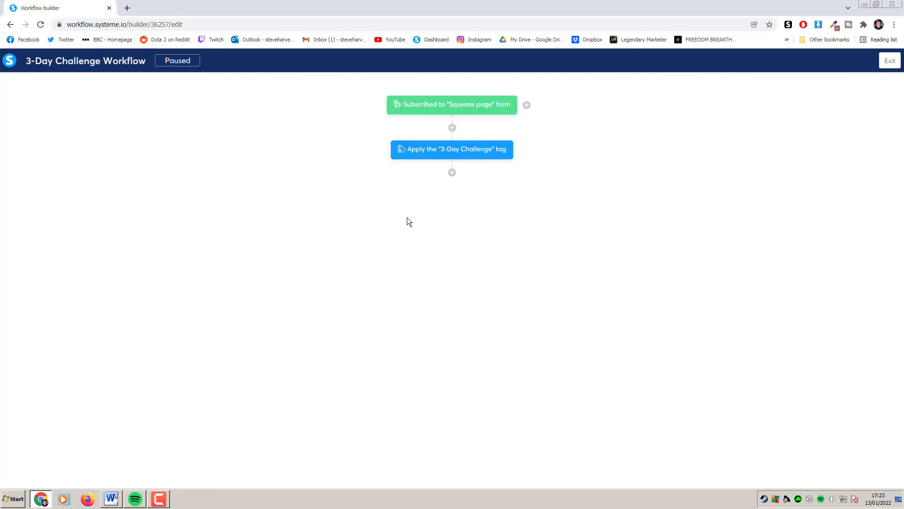
- Add a "Subscribe to campaign" action for the Tutorial Campaign after the tag action, and exit the workflow builder
click(451, 173)
click(399, 243)
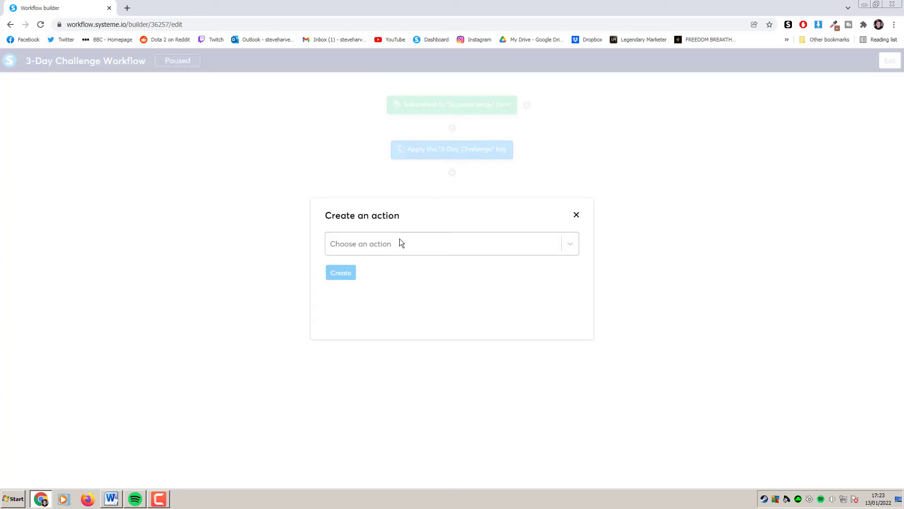
click(413, 241)
click(447, 361)
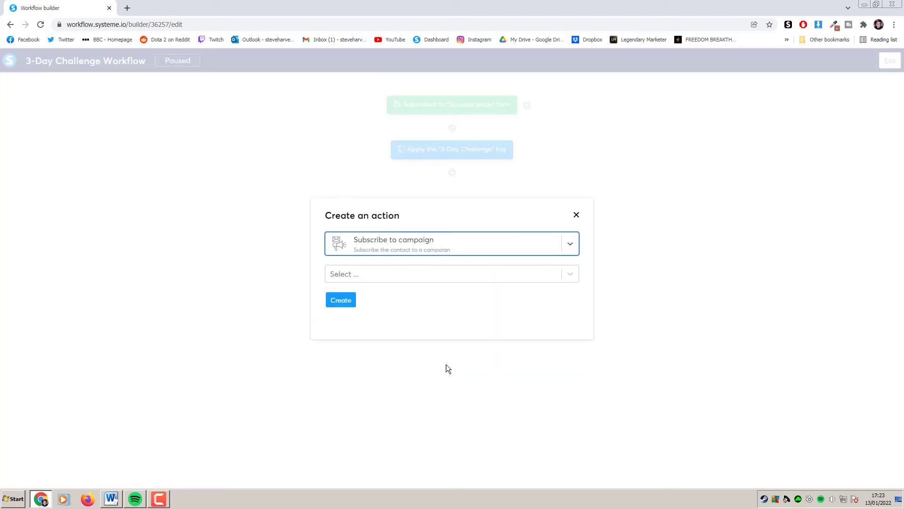
click(453, 274)
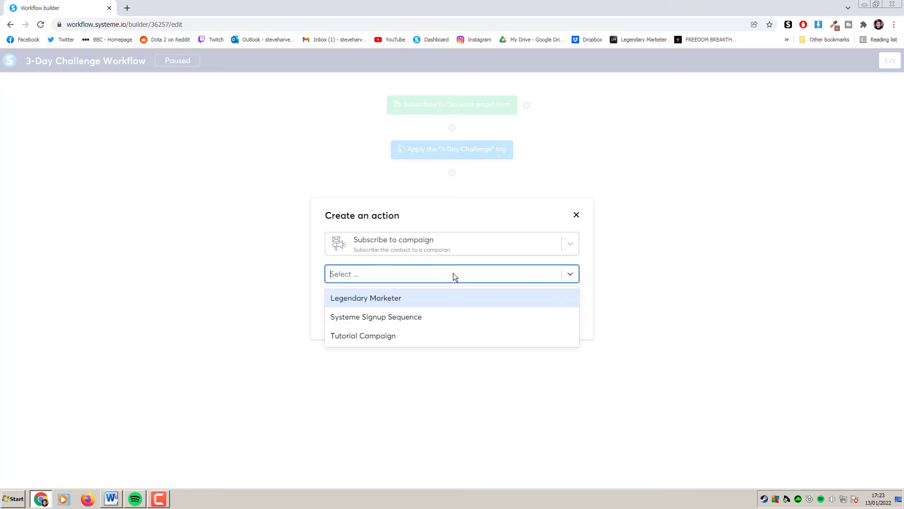
click(434, 336)
click(347, 304)
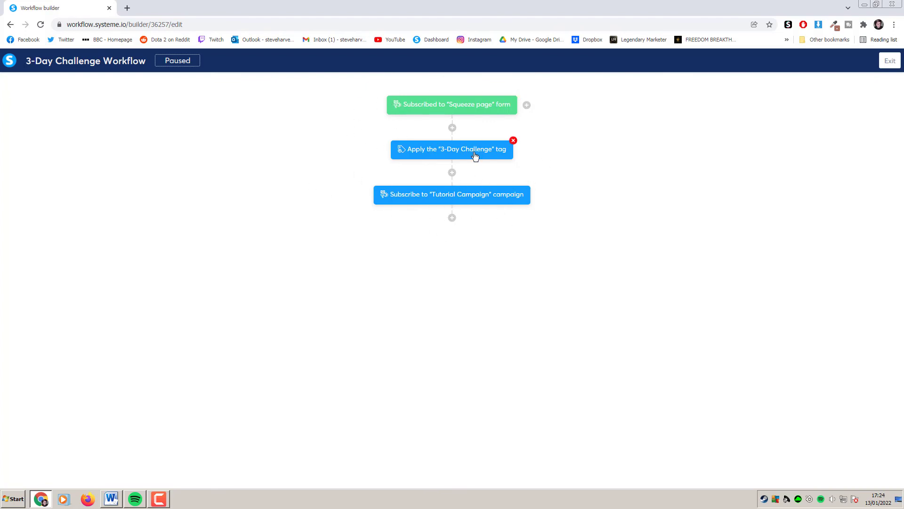
click(890, 61)
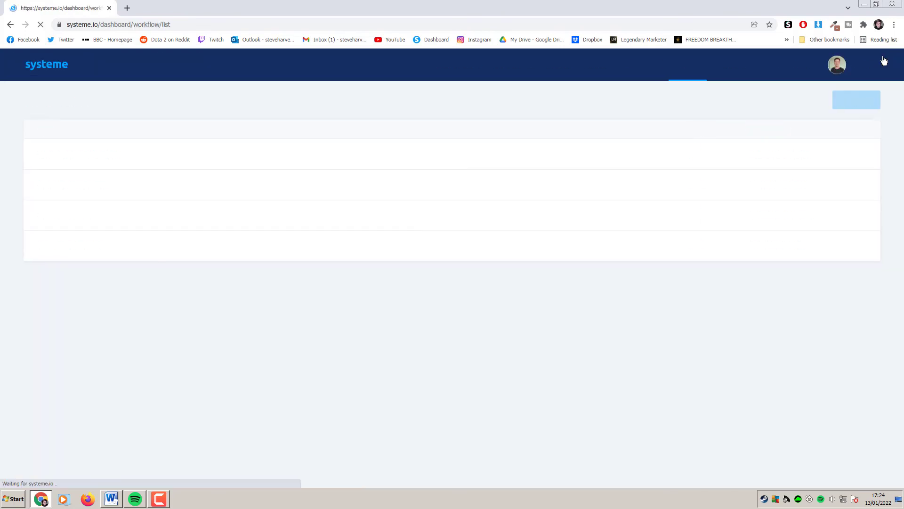
- Return to the 3-Day Challenge funnel and review the squeeze page's existing automation rule
mouse_move(827, 159)
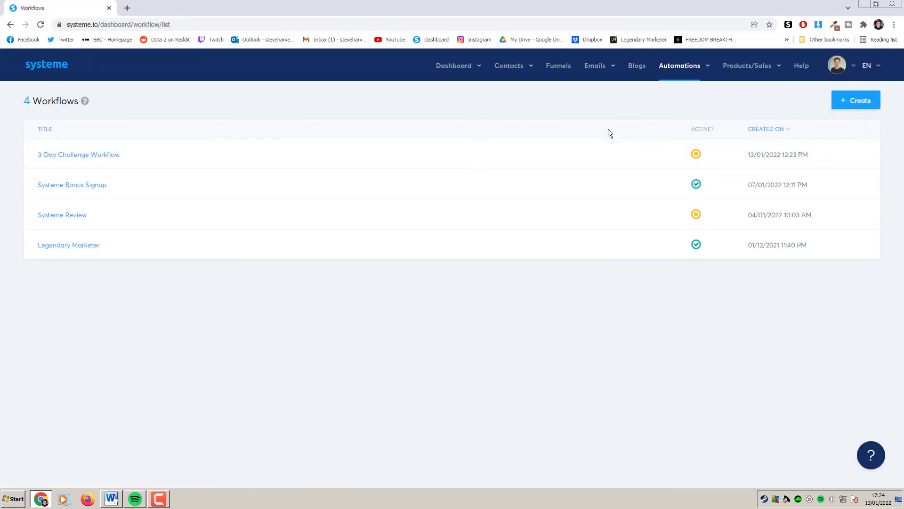
click(558, 67)
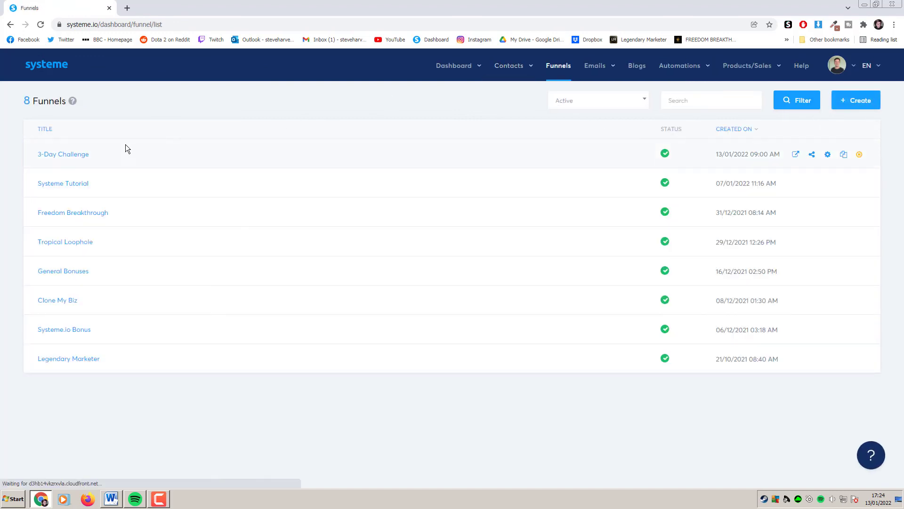
click(150, 151)
click(318, 135)
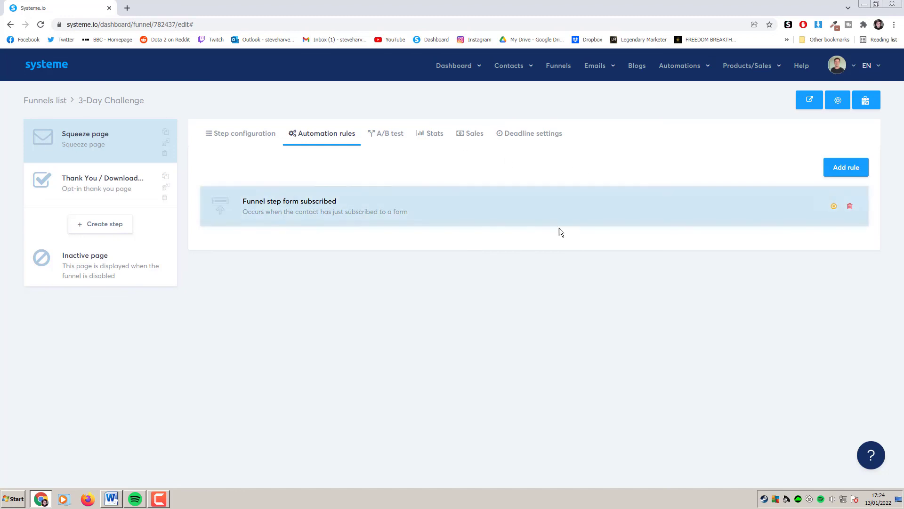
- Reopen the 3-Day Challenge Workflow from the workflows list, review its trigger and actions, and exit the builder
mouse_move(687, 68)
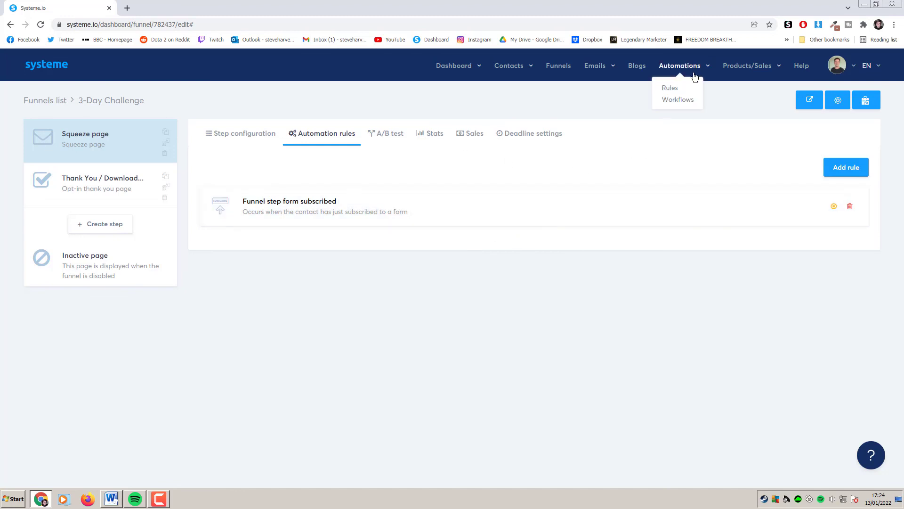
click(681, 99)
click(106, 157)
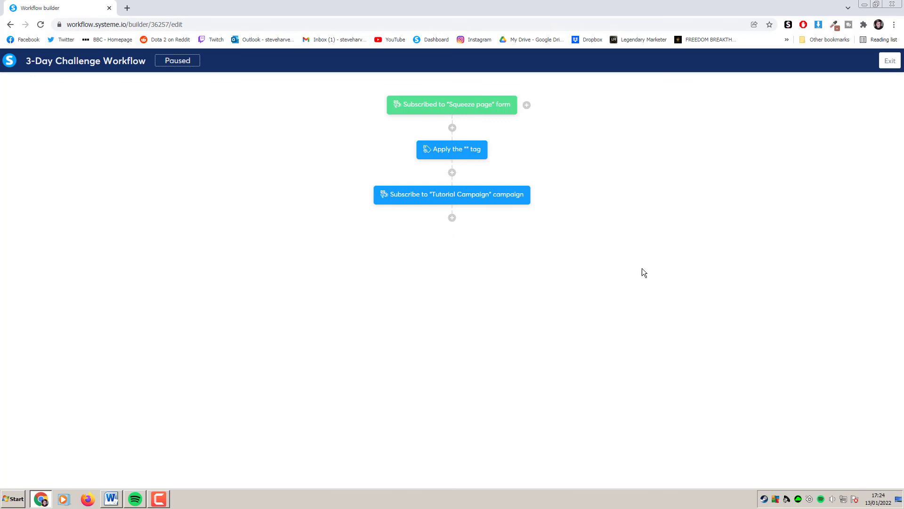
click(890, 62)
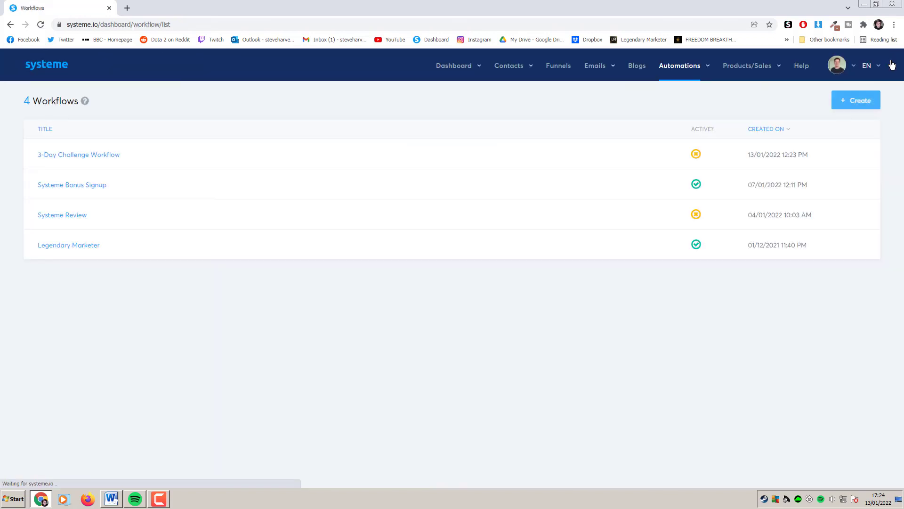